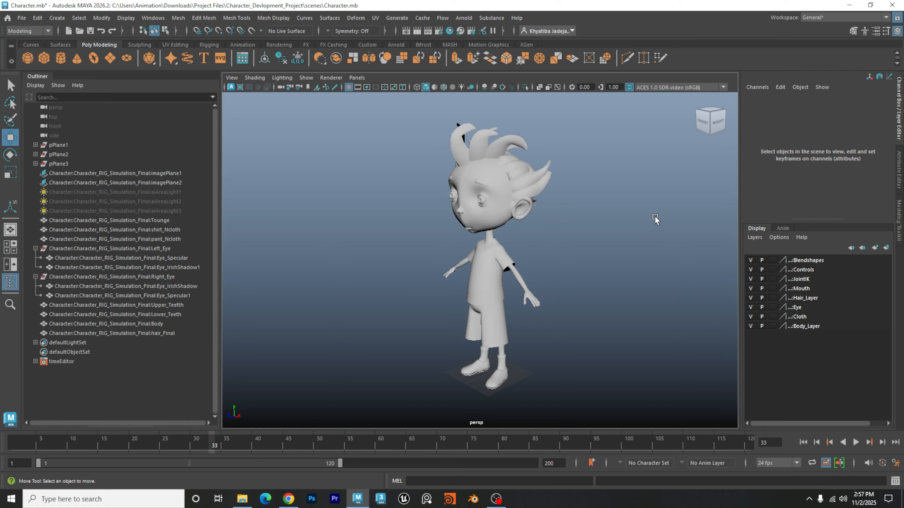
Step: Switch to the Rigging menu set and start the Create Joints tool, checking its settings
{"action": "left_click", "coordinate": [45, 28]}
{"action": "left_click", "coordinate": [37, 52]}
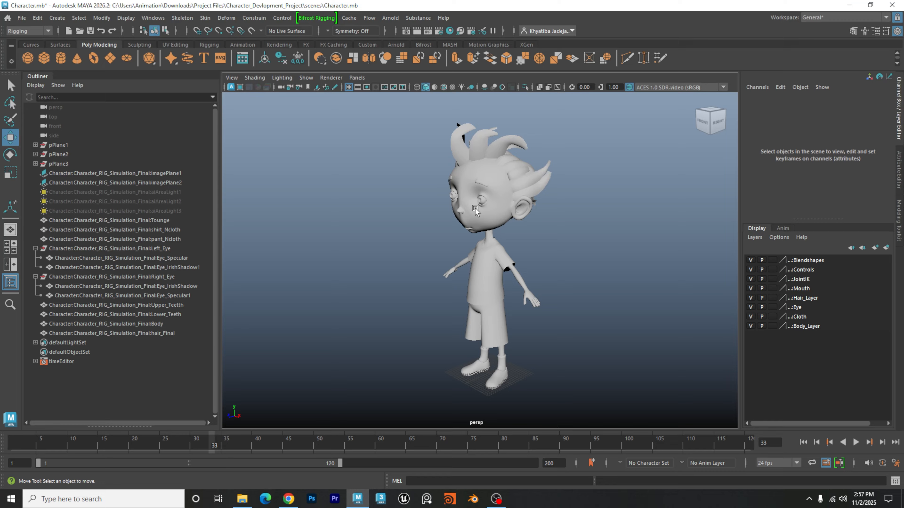
{"action": "scroll", "coordinate": [491, 185], "scroll_direction": "up", "scroll_amount": 3}
{"action": "left_click", "coordinate": [189, 18]}
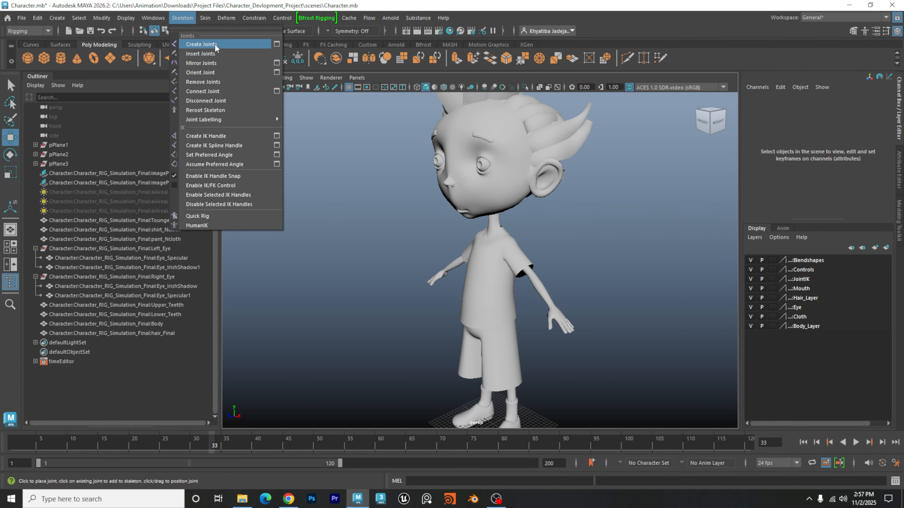
{"action": "left_click", "coordinate": [277, 45]}
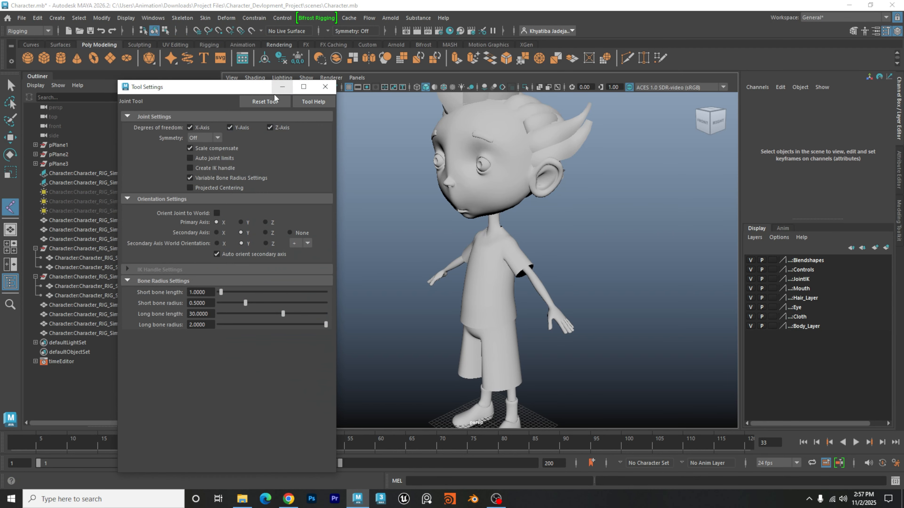
{"action": "left_click", "coordinate": [325, 87]}
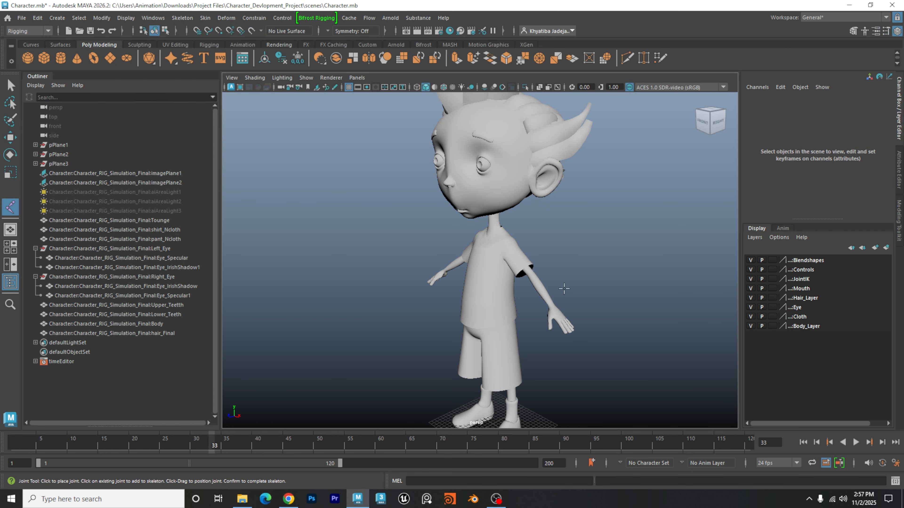
Step: Show the character in the side view and hide the Cloth layer
{"action": "middle_click_drag", "start_coordinate": [524, 245], "coordinate": [519, 223], "text": "alt"}
{"action": "scroll", "coordinate": [519, 228], "scroll_direction": "down", "scroll_amount": 5}
{"action": "left_click_drag", "start_coordinate": [516, 247], "coordinate": [485, 254], "text": "alt"}
{"action": "key", "text": "space"}
{"action": "key", "text": "space"}
{"action": "scroll", "coordinate": [299, 227], "scroll_direction": "down", "scroll_amount": 3}
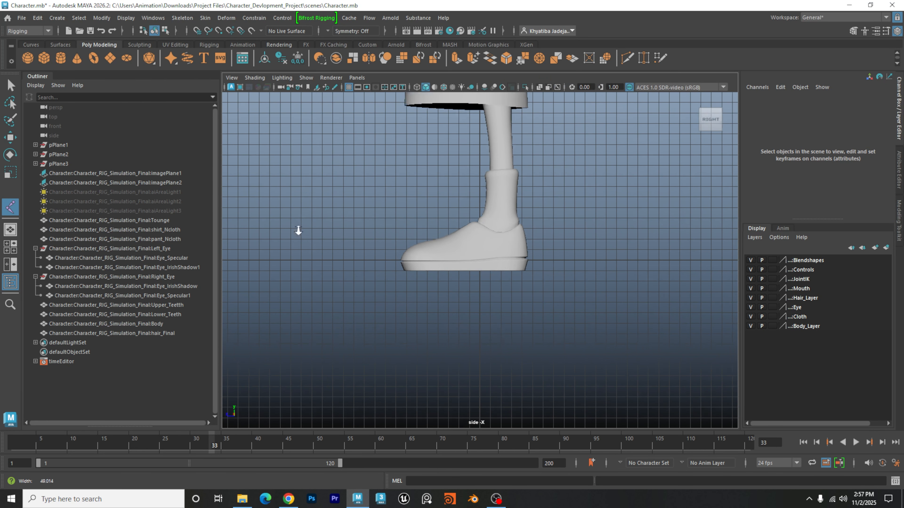
{"action": "middle_click_drag", "start_coordinate": [492, 162], "coordinate": [494, 264], "text": "alt"}
{"action": "scroll", "coordinate": [494, 264], "scroll_direction": "down", "scroll_amount": 3}
{"action": "middle_click_drag", "start_coordinate": [485, 210], "coordinate": [465, 271], "text": "alt"}
{"action": "scroll", "coordinate": [471, 246], "scroll_direction": "down", "scroll_amount": 1}
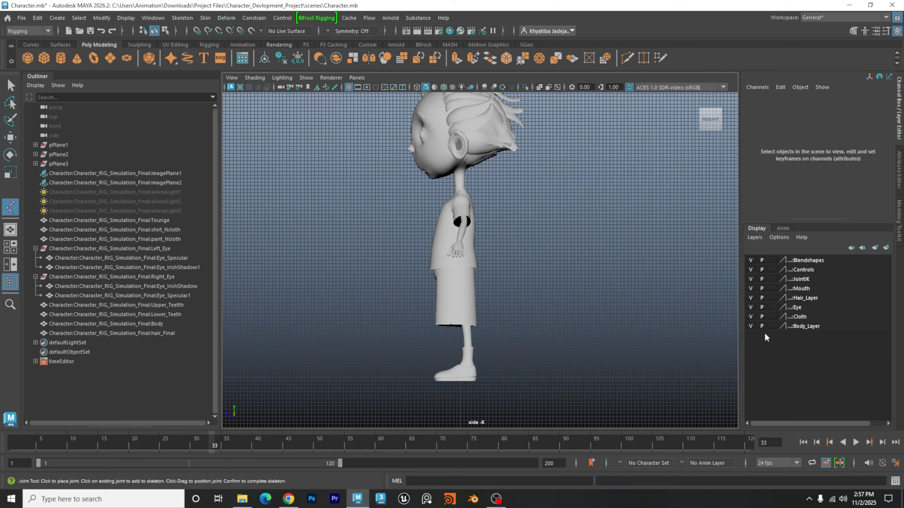
{"action": "left_click", "coordinate": [750, 317]}
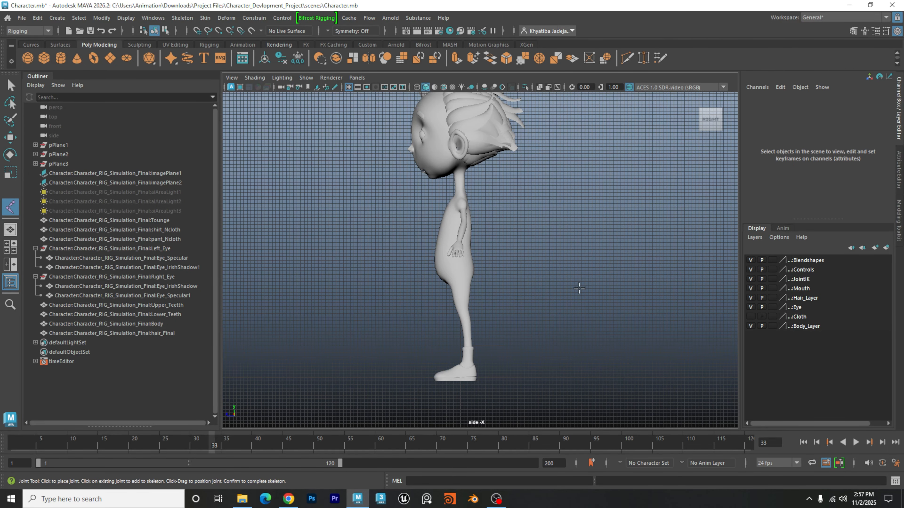
Step: Turn on X-Ray shading in the side view with the character's legs framed
{"action": "scroll", "coordinate": [545, 290], "scroll_direction": "up", "scroll_amount": 4}
{"action": "middle_click_drag", "start_coordinate": [501, 290], "coordinate": [554, 278], "text": "alt"}
{"action": "scroll", "coordinate": [527, 193], "scroll_direction": "up", "scroll_amount": 3}
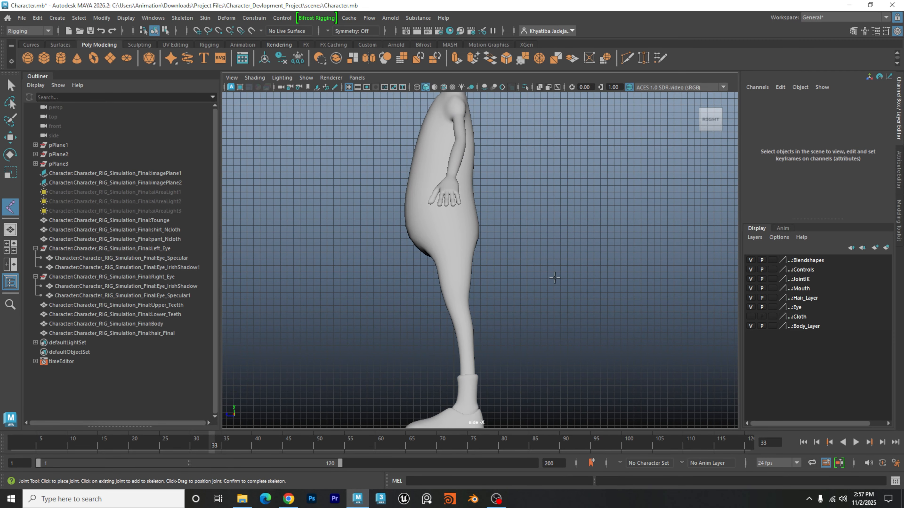
{"action": "right_click_drag", "start_coordinate": [498, 266], "coordinate": [516, 245], "text": "alt"}
{"action": "middle_click_drag", "start_coordinate": [518, 245], "coordinate": [515, 218], "text": "alt"}
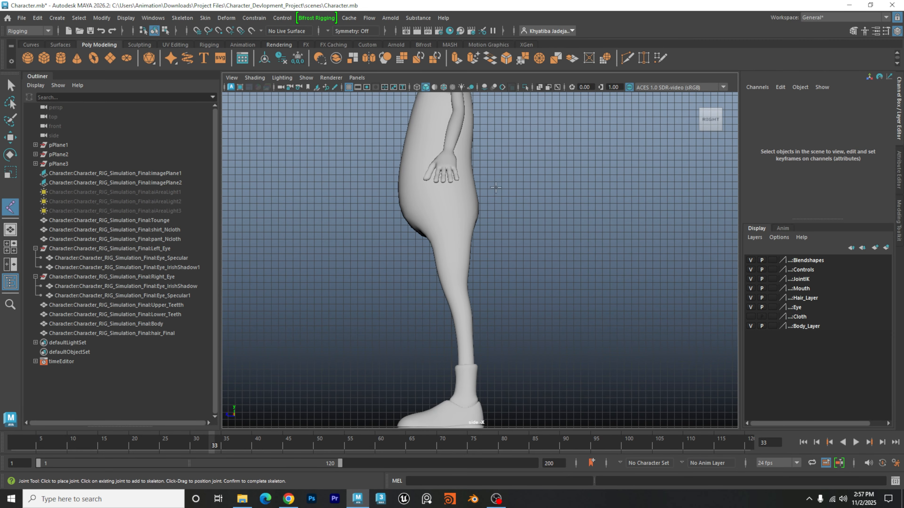
{"action": "right_click_drag", "start_coordinate": [495, 189], "coordinate": [471, 205], "text": "alt"}
{"action": "middle_click_drag", "start_coordinate": [471, 203], "coordinate": [461, 167], "text": "alt"}
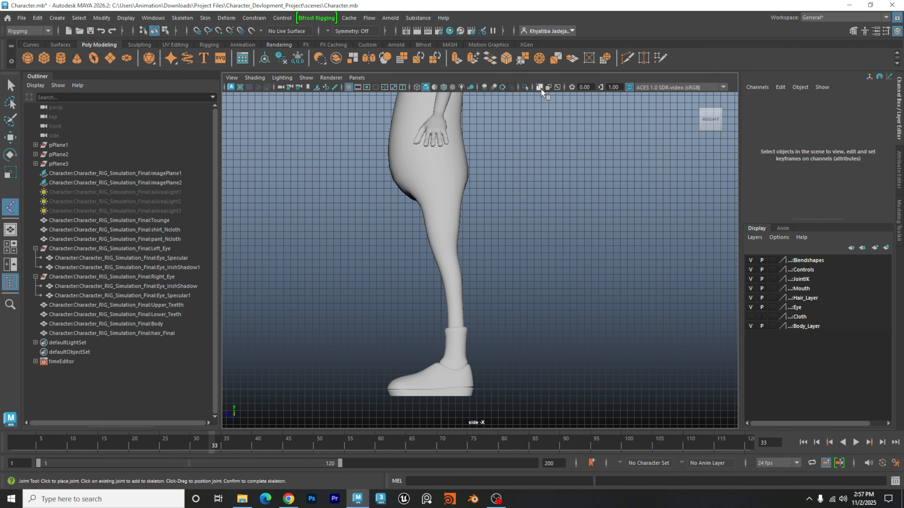
{"action": "left_click", "coordinate": [254, 77]}
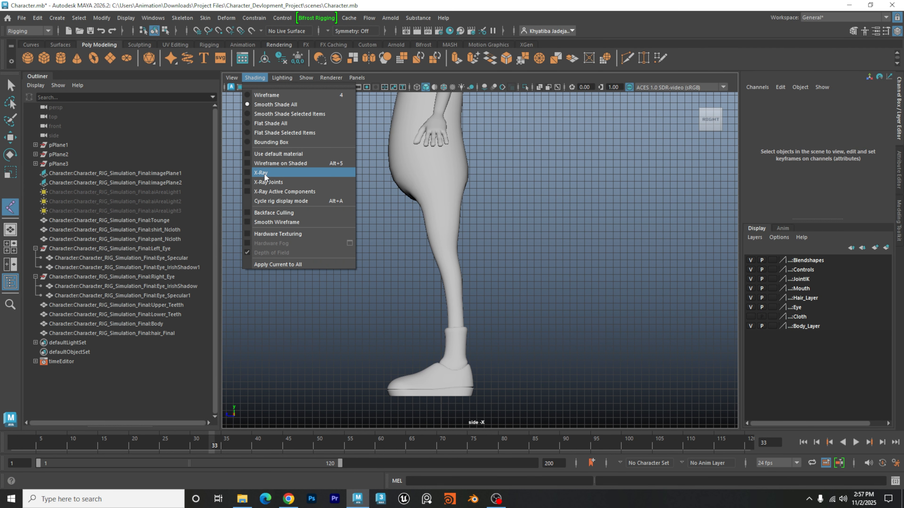
{"action": "left_click", "coordinate": [249, 173]}
{"action": "scroll", "coordinate": [490, 207], "scroll_direction": "up", "scroll_amount": 3}
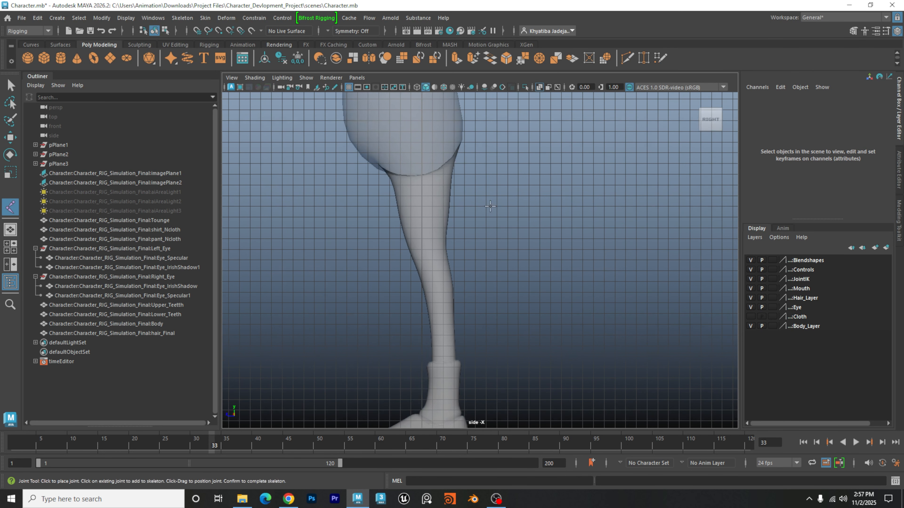
Step: Place three joints down the leg in the side view, at the hip, knee and ankle
{"action": "left_click", "coordinate": [419, 139]}
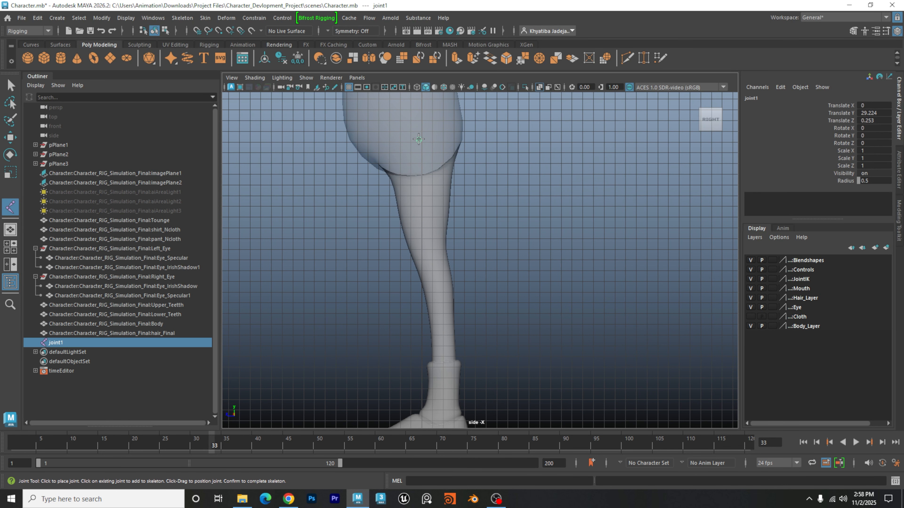
{"action": "left_click", "coordinate": [417, 254]}
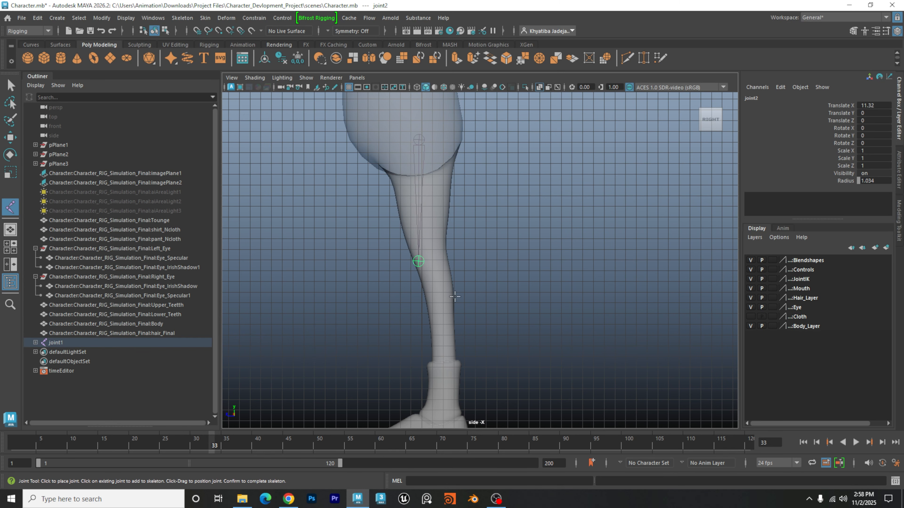
{"action": "middle_click_drag", "start_coordinate": [468, 330], "coordinate": [458, 231], "text": "alt"}
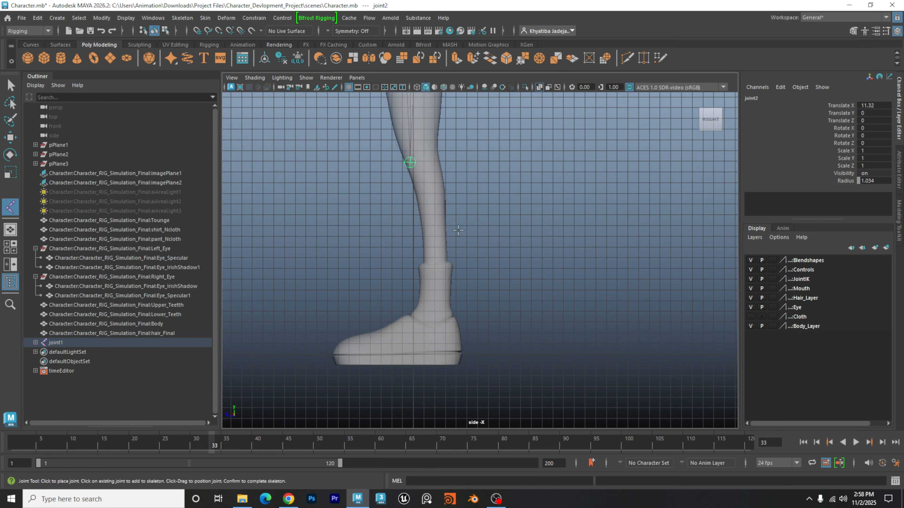
{"action": "left_click", "coordinate": [437, 311]}
{"action": "middle_click_drag", "start_coordinate": [449, 319], "coordinate": [519, 266], "text": "alt"}
Step: Turn on X-Ray Joints in the front view and complete the leg joint chain
{"action": "key", "text": "space"}
{"action": "key", "text": "space"}
{"action": "right_click_drag", "start_coordinate": [379, 329], "coordinate": [596, 306], "text": "alt"}
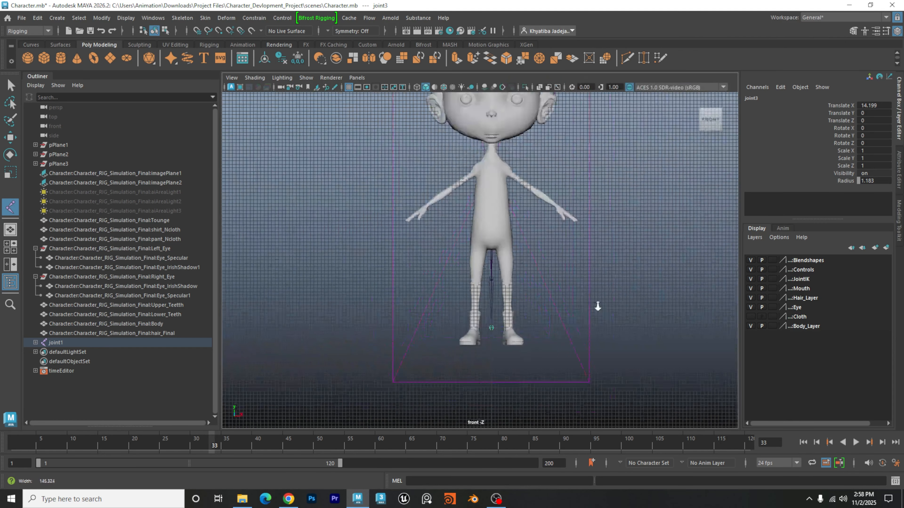
{"action": "middle_click_drag", "start_coordinate": [597, 307], "coordinate": [509, 214], "text": "alt"}
{"action": "right_click_drag", "start_coordinate": [510, 214], "coordinate": [639, 221], "text": "alt"}
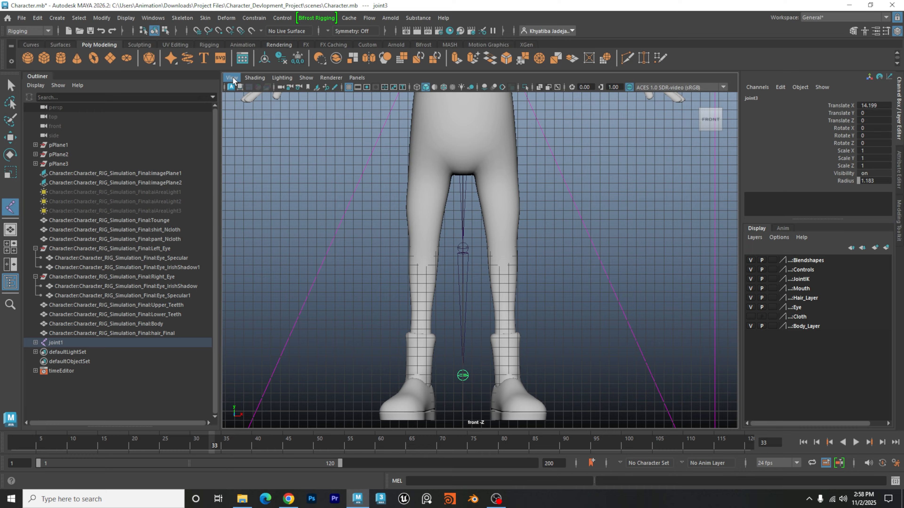
{"action": "left_click", "coordinate": [255, 78]}
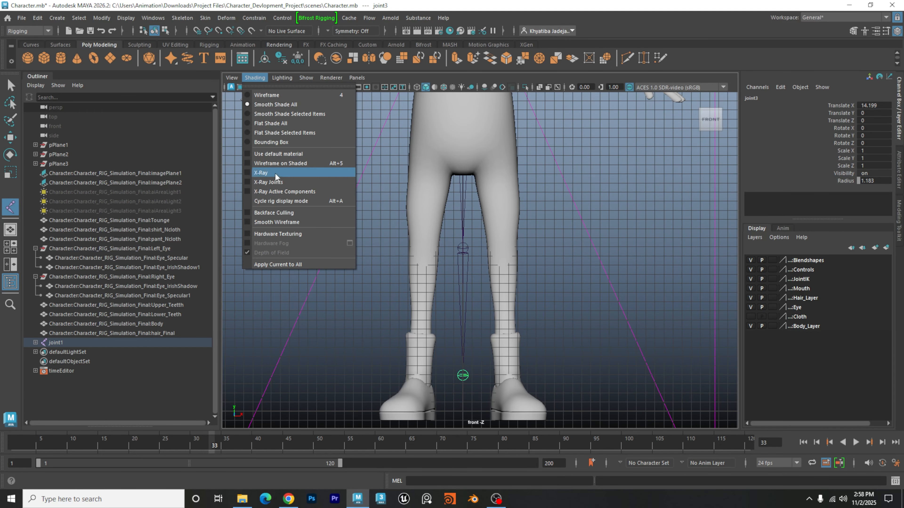
{"action": "left_click", "coordinate": [268, 182]}
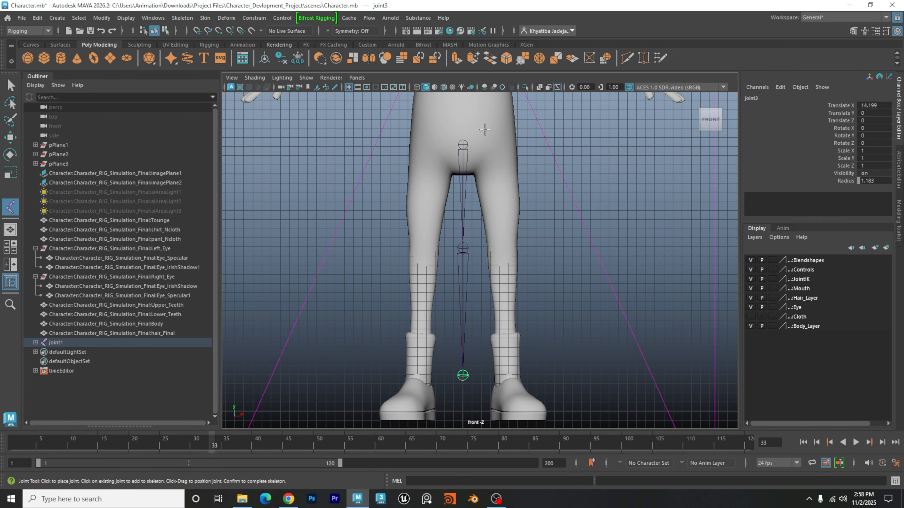
{"action": "middle_click_drag", "start_coordinate": [498, 324], "coordinate": [491, 295], "text": "alt"}
{"action": "right_click_drag", "start_coordinate": [491, 295], "coordinate": [476, 268], "text": "alt"}
{"action": "middle_click_drag", "start_coordinate": [476, 269], "coordinate": [484, 289], "text": "alt"}
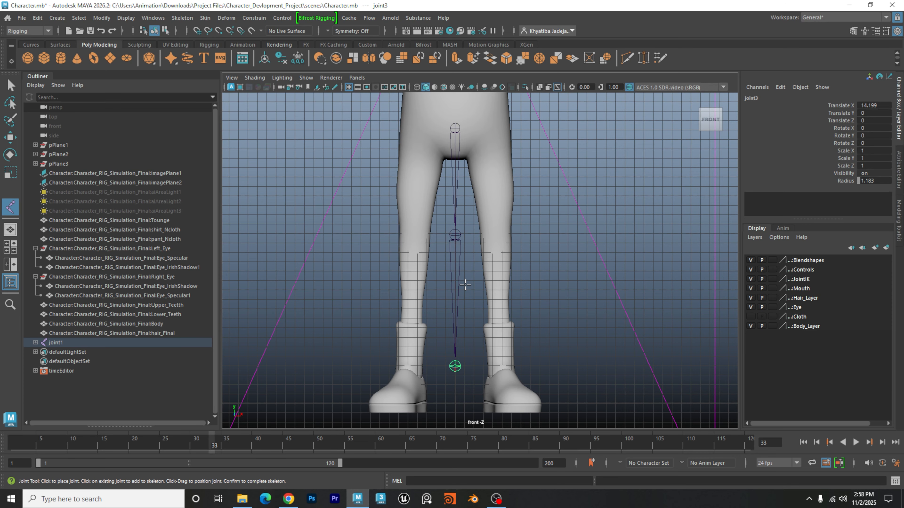
{"action": "key", "text": "Return"}
{"action": "key", "text": "w"}
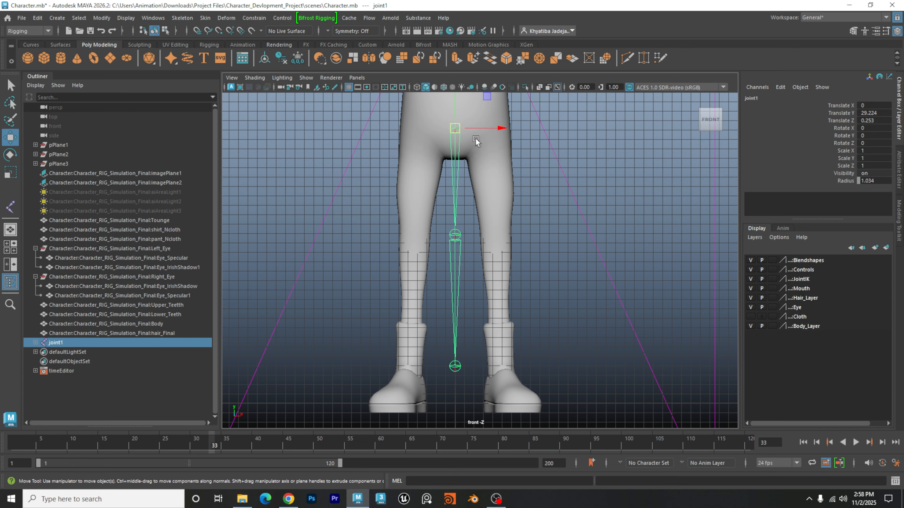
Step: Move the leg joint chain sideways into the character's left leg, to Translate X 3.646
{"action": "left_click_drag", "start_coordinate": [481, 131], "coordinate": [517, 130]}
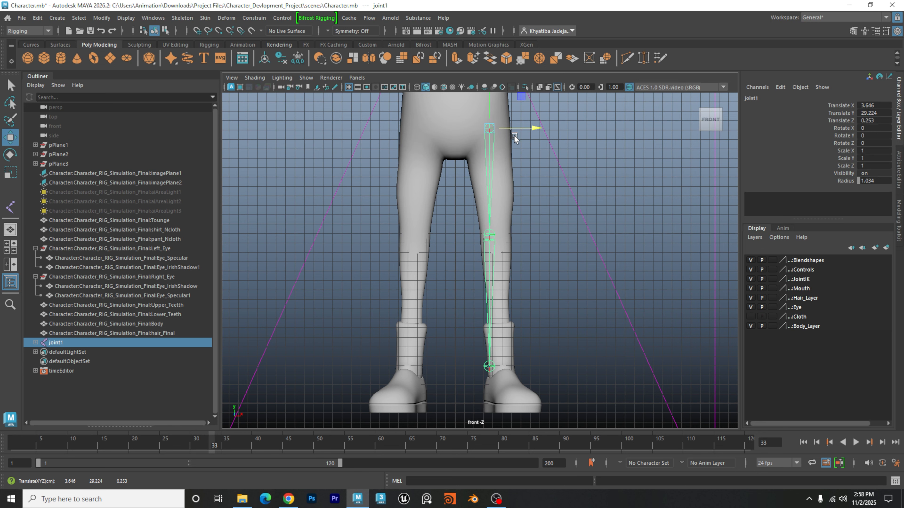
{"action": "middle_click_drag", "start_coordinate": [532, 223], "coordinate": [530, 230], "text": "alt"}
{"action": "left_click_drag", "start_coordinate": [530, 231], "coordinate": [531, 237], "text": "alt"}
{"action": "right_click_drag", "start_coordinate": [498, 232], "coordinate": [515, 233], "text": "alt"}
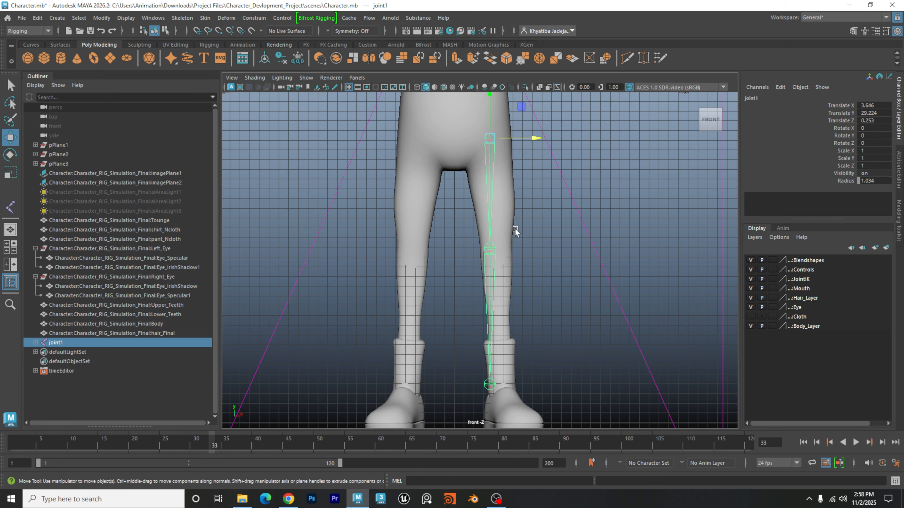
{"action": "middle_click_drag", "start_coordinate": [516, 233], "coordinate": [498, 225], "text": "alt"}
Step: Try shifting the leg chain to Translate X 3.549 and rotating its root to 2.843 in Z, and undo both changes
{"action": "left_click", "coordinate": [508, 132]}
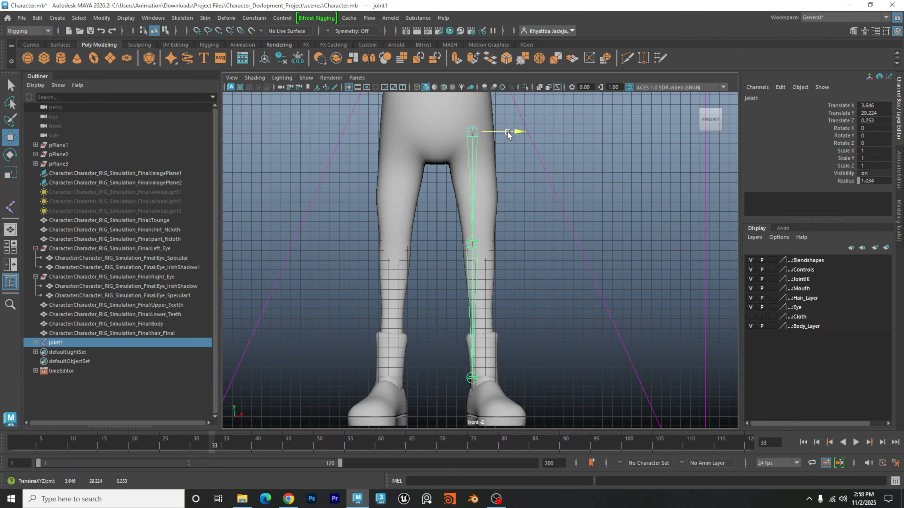
{"action": "left_click_drag", "start_coordinate": [508, 132], "coordinate": [507, 133]}
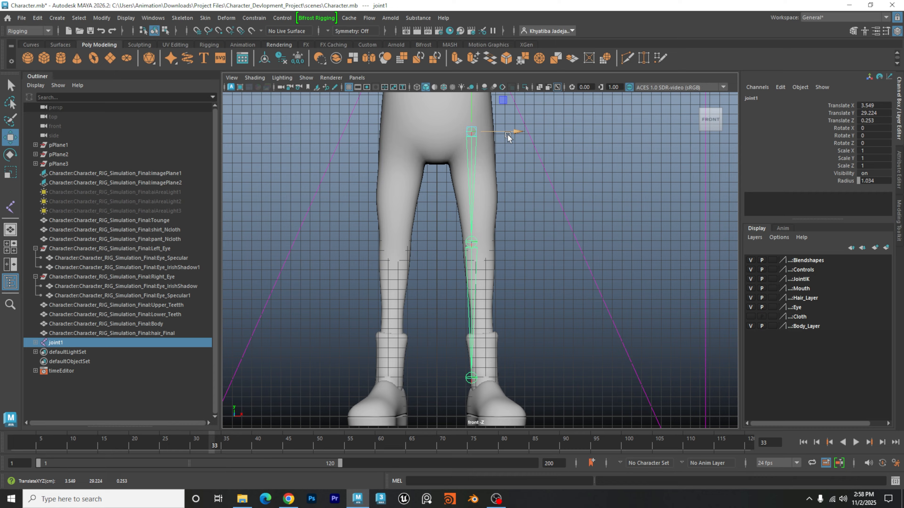
{"action": "key", "text": "e"}
{"action": "left_click_drag", "start_coordinate": [508, 152], "coordinate": [513, 151]}
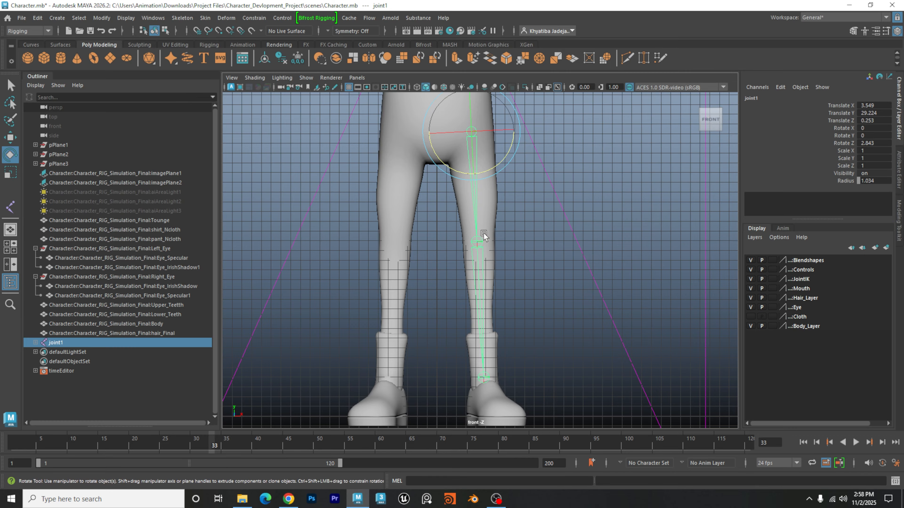
{"action": "key", "text": "w"}
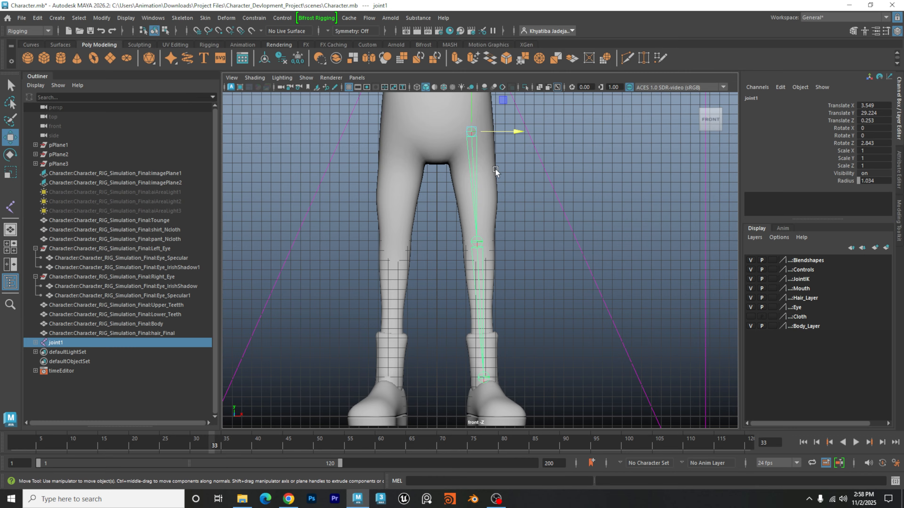
{"action": "key", "text": "ctrl+z"}
{"action": "key", "text": "ctrl+z"}
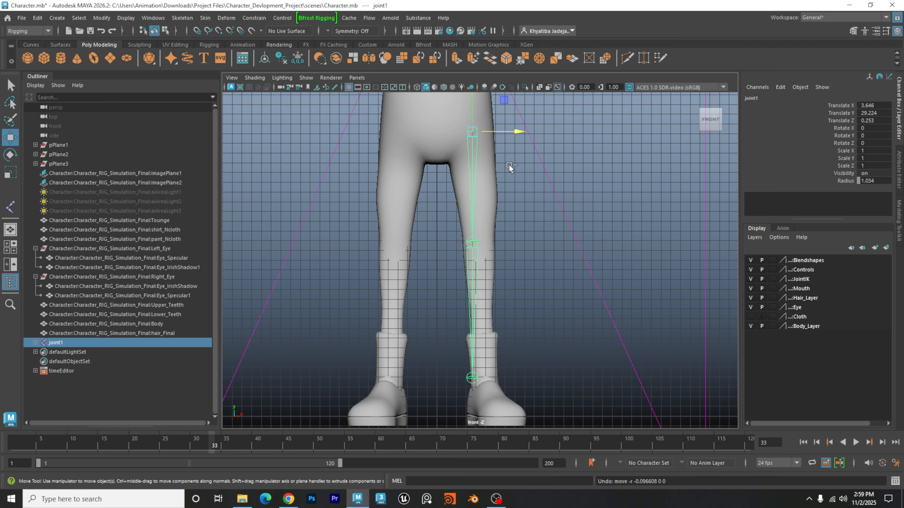
Step: Set the hip joint's Joint Orient Z to -87.2 to align the chain with the leg
{"action": "middle_click_drag", "start_coordinate": [571, 205], "coordinate": [563, 200], "text": "alt"}
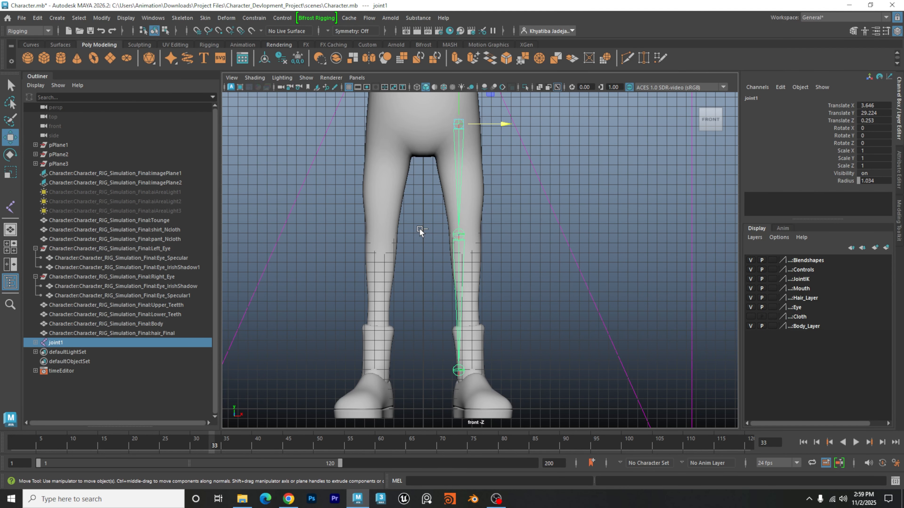
{"action": "key", "text": "ctrl+a"}
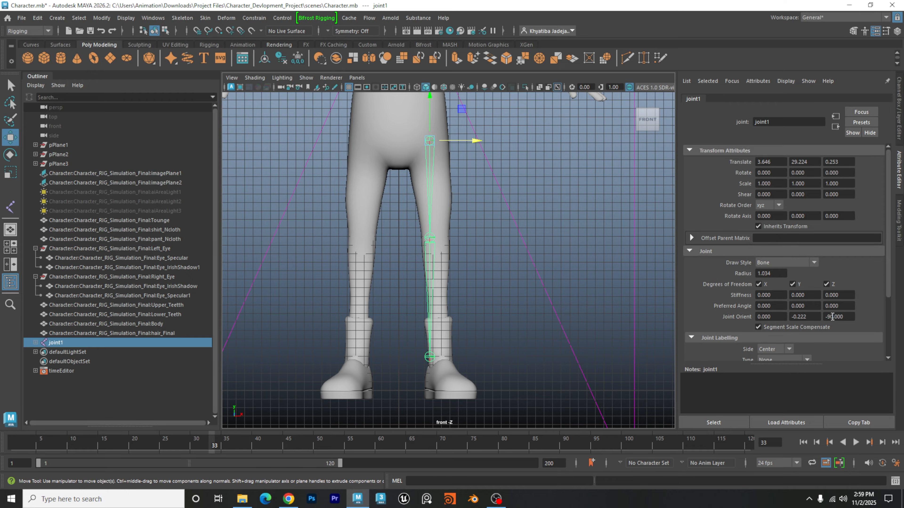
{"action": "left_click_drag", "start_coordinate": [832, 317], "coordinate": [842, 317], "text": "ctrl"}
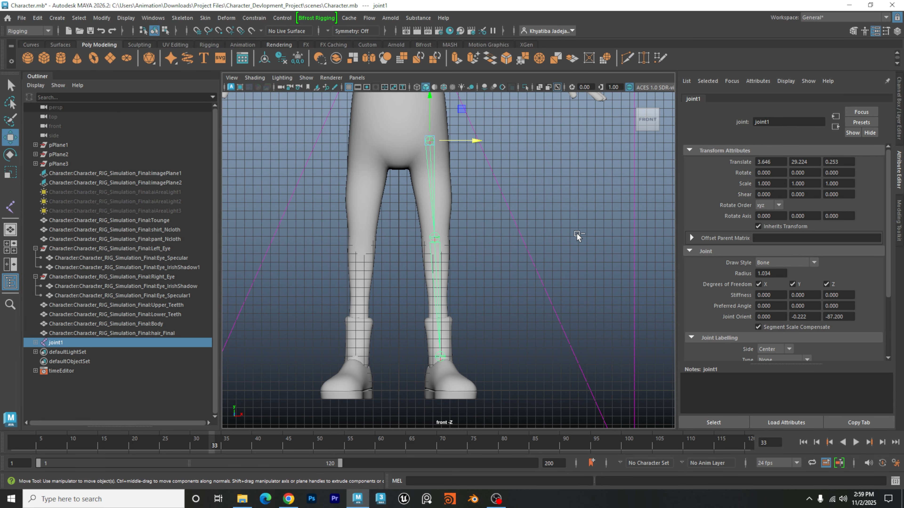
{"action": "key", "text": "ctrl+a"}
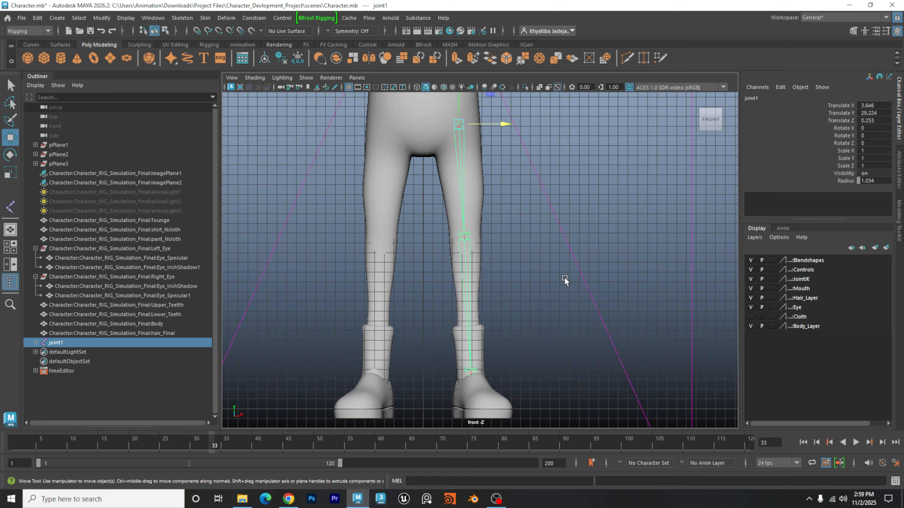
Step: Check the leg chain in all four views and undo its joint orientation change and sideways move
{"action": "key", "text": "space"}
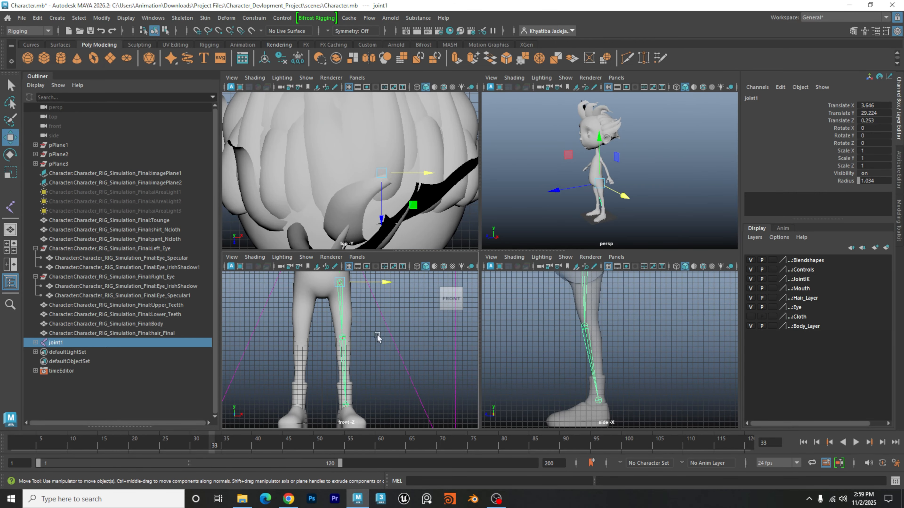
{"action": "key", "text": "space"}
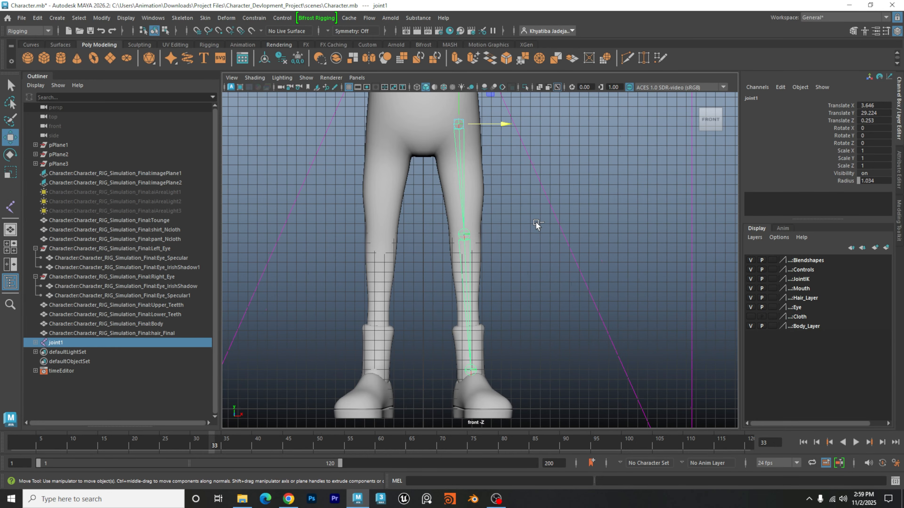
{"action": "key", "text": "ctrl+z"}
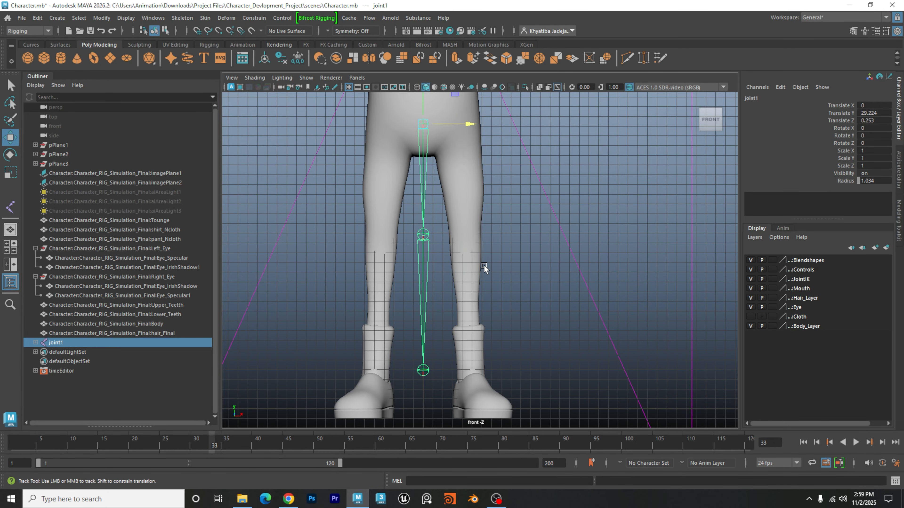
Step: Start a separate foot joint chain in the side view, placing its first joint and point-snapping it onto the existing ankle joint
{"action": "middle_click_drag", "start_coordinate": [494, 273], "coordinate": [522, 238], "text": "alt"}
{"action": "middle_click_drag", "start_coordinate": [523, 198], "coordinate": [537, 220], "text": "alt"}
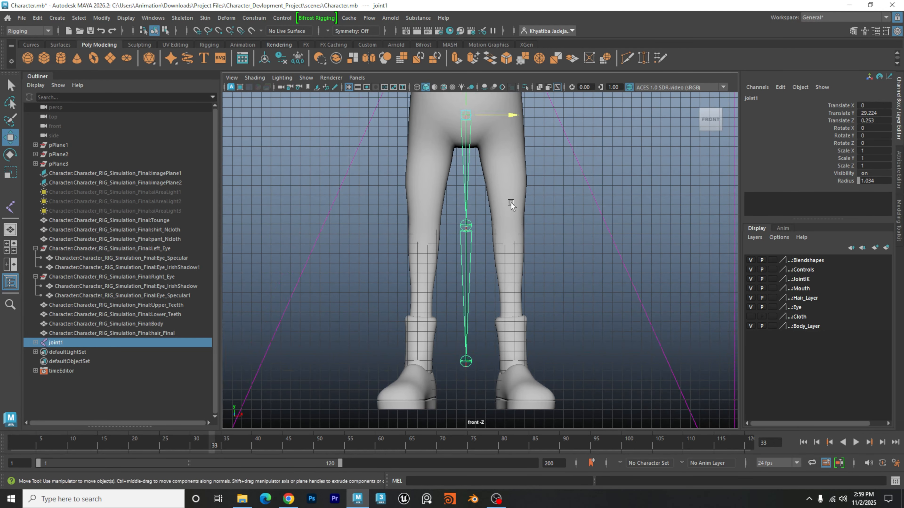
{"action": "key", "text": "space"}
{"action": "key", "text": "space"}
{"action": "middle_click_drag", "start_coordinate": [567, 338], "coordinate": [606, 236], "text": "alt"}
{"action": "right_click_drag", "start_coordinate": [581, 252], "coordinate": [608, 291], "text": "alt"}
{"action": "middle_click_drag", "start_coordinate": [608, 291], "coordinate": [644, 236], "text": "alt"}
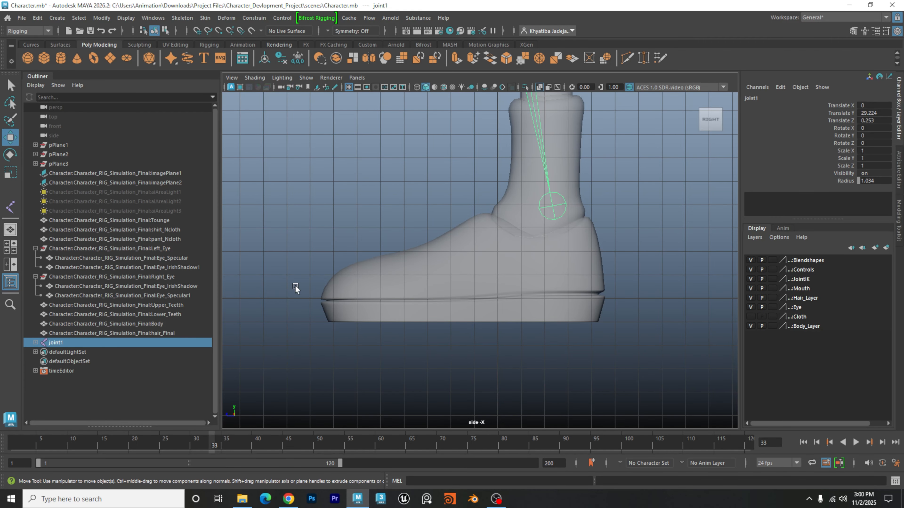
{"action": "middle_click_drag", "start_coordinate": [608, 227], "coordinate": [554, 272], "text": "alt"}
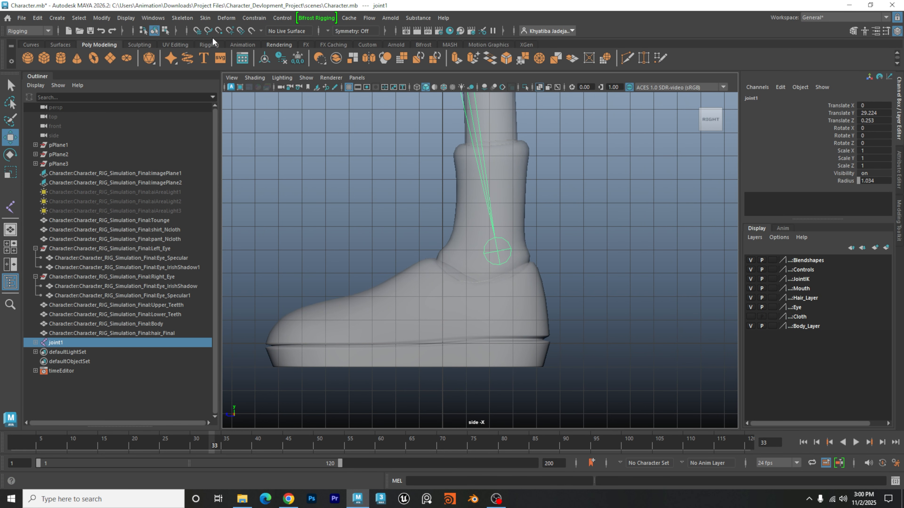
{"action": "left_click", "coordinate": [182, 17]}
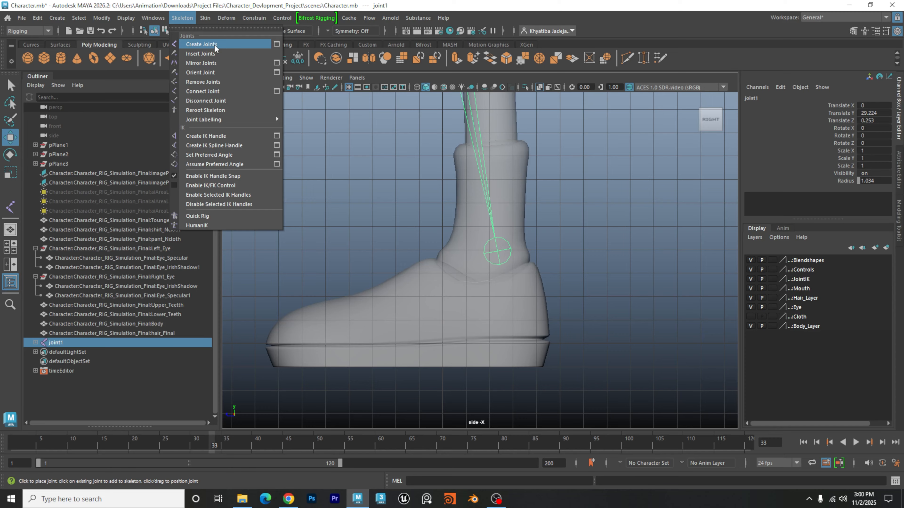
{"action": "left_click", "coordinate": [277, 44]}
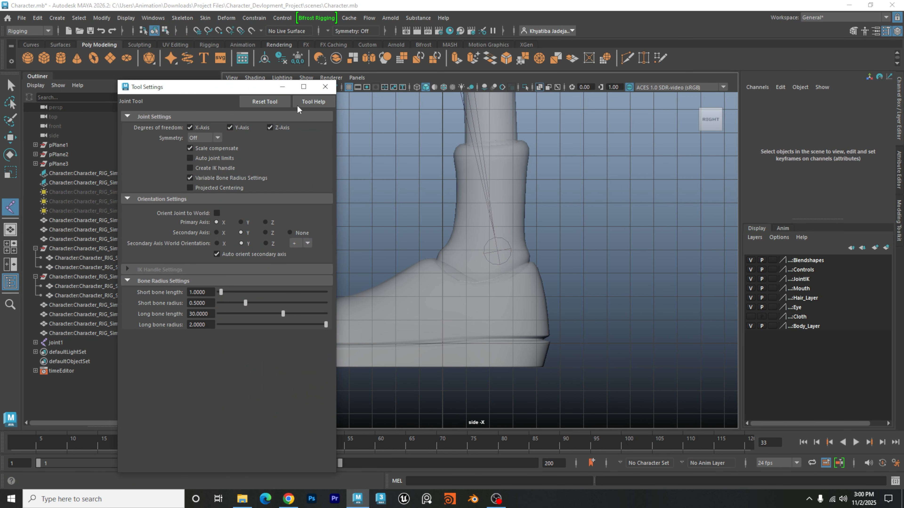
{"action": "left_click", "coordinate": [325, 86]}
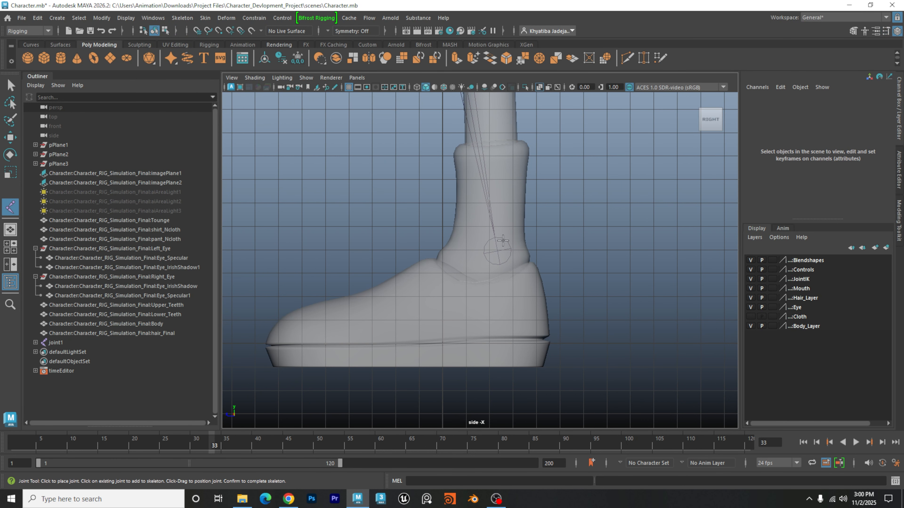
{"action": "left_click", "coordinate": [563, 231]}
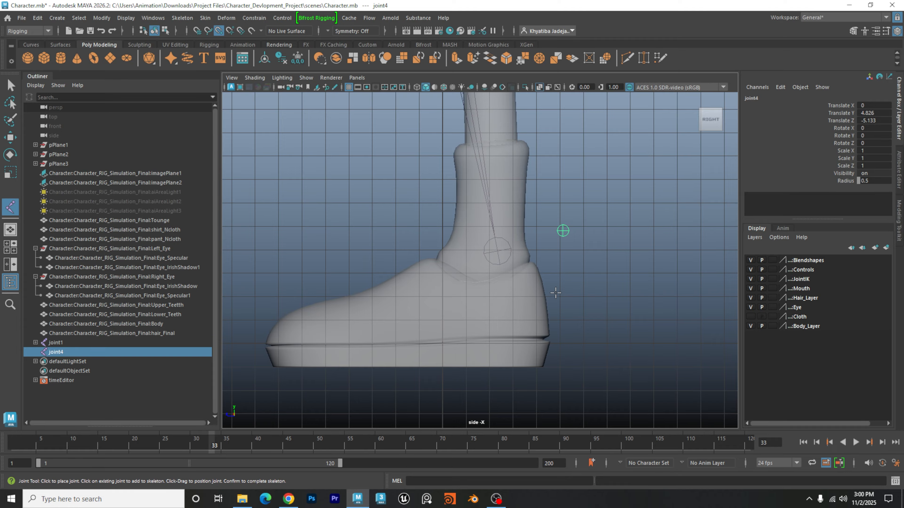
{"action": "left_click", "coordinate": [220, 30]}
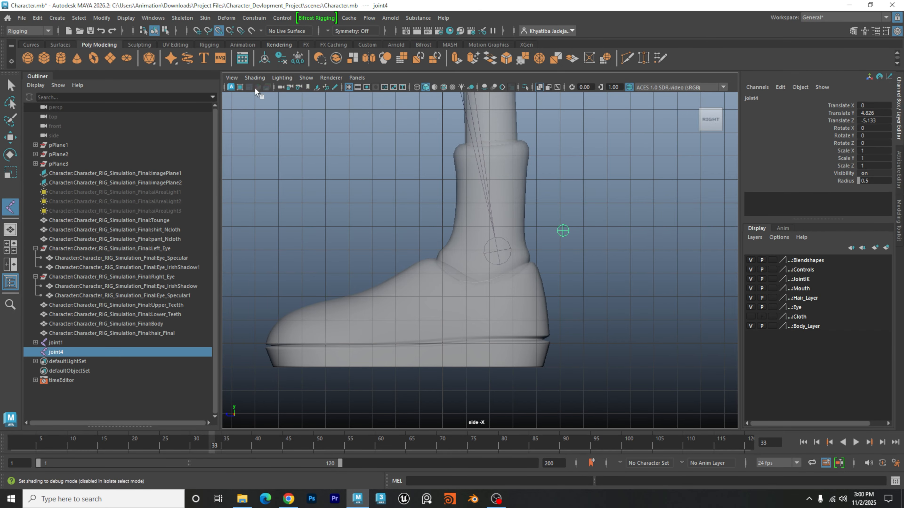
{"action": "middle_click_drag", "start_coordinate": [562, 230], "coordinate": [451, 258]}
{"action": "scroll", "coordinate": [514, 258], "scroll_direction": "up", "scroll_amount": 6}
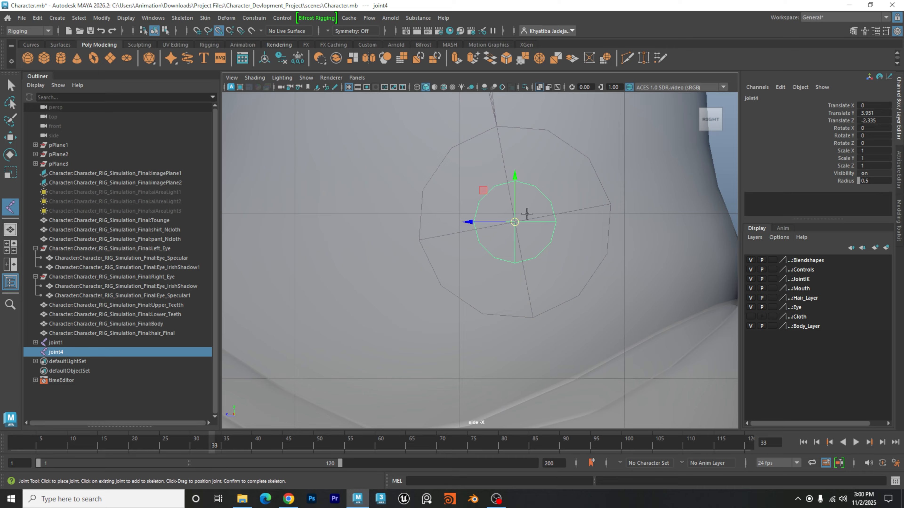
Step: Add a ball joint at mid-sole and an end joint at the shoe's toe tip, complete the foot chain and deselect it
{"action": "right_click_drag", "start_coordinate": [527, 214], "coordinate": [400, 247], "text": "alt"}
{"action": "middle_click_drag", "start_coordinate": [394, 291], "coordinate": [508, 244], "text": "alt"}
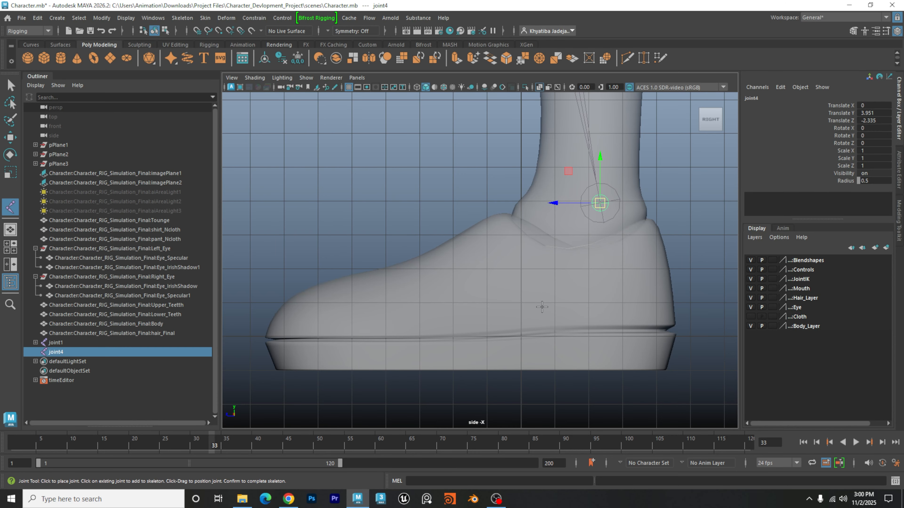
{"action": "left_click", "coordinate": [478, 340]}
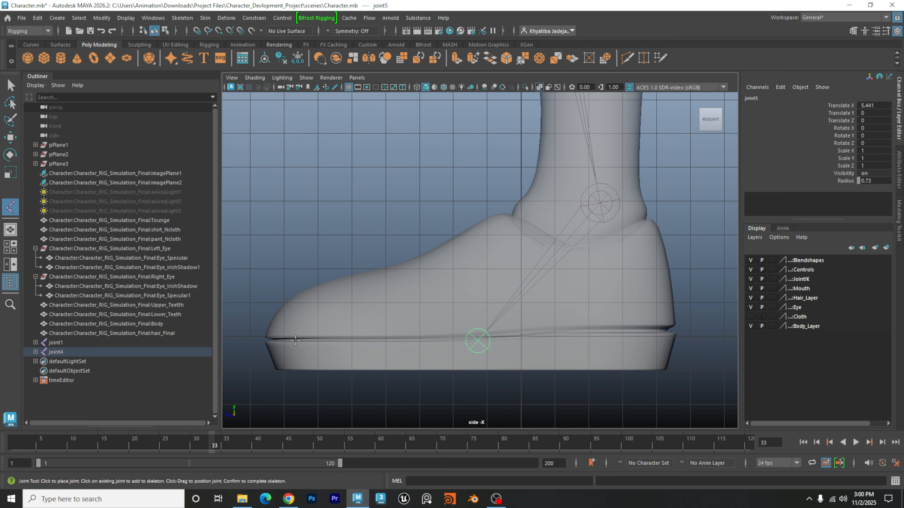
{"action": "left_click", "coordinate": [288, 342]}
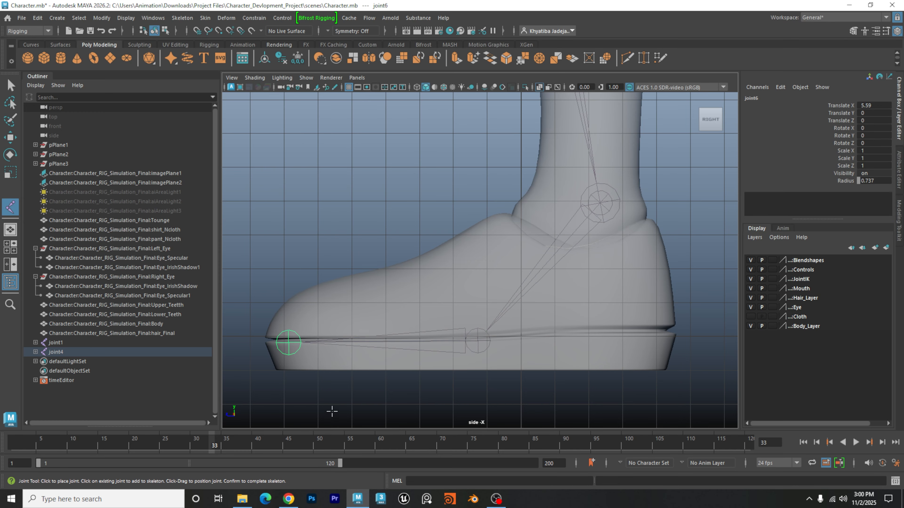
{"action": "scroll", "coordinate": [551, 292], "scroll_direction": "down", "scroll_amount": 6}
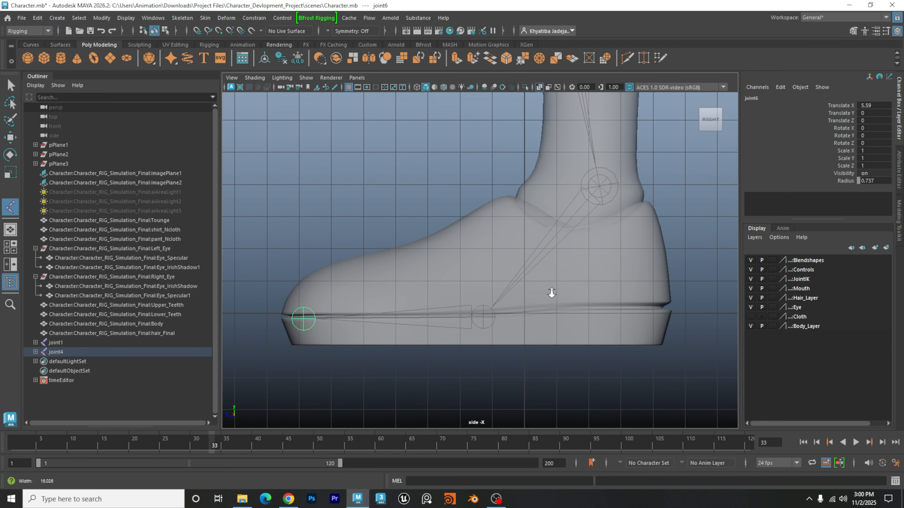
{"action": "key", "text": "Return"}
{"action": "key", "text": "w"}
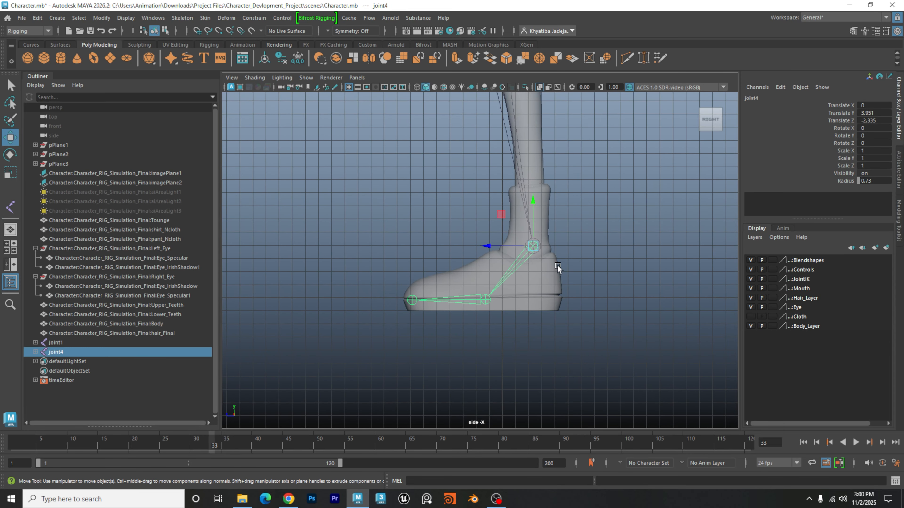
{"action": "middle_click_drag", "start_coordinate": [557, 266], "coordinate": [560, 294], "text": "alt"}
{"action": "left_click", "coordinate": [588, 276]}
Step: Examine the leg and foot joint chains against the character's legs and shoes from several angles in the perspective view
{"action": "key", "text": "space"}
{"action": "key", "text": "space"}
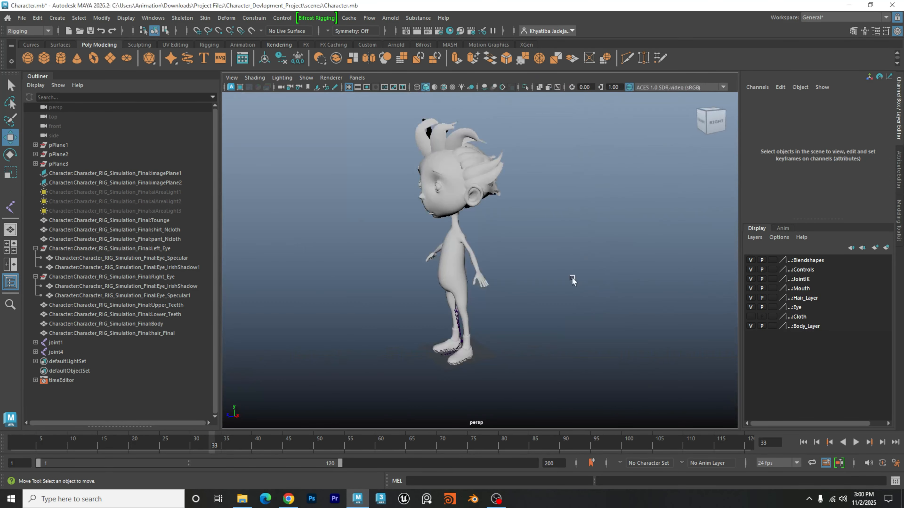
{"action": "left_click_drag", "start_coordinate": [498, 346], "coordinate": [521, 350], "text": "alt"}
{"action": "scroll", "coordinate": [521, 349], "scroll_direction": "up", "scroll_amount": 6}
{"action": "middle_click_drag", "start_coordinate": [526, 363], "coordinate": [556, 160], "text": "alt"}
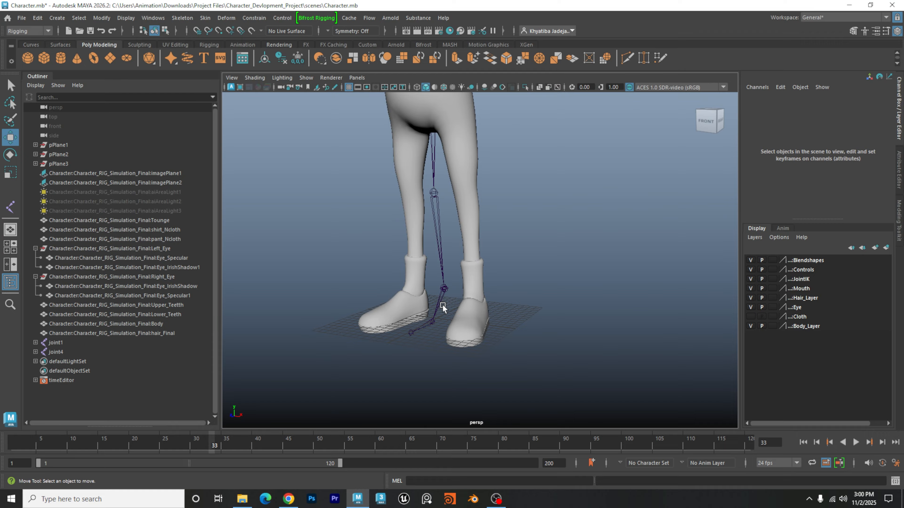
{"action": "scroll", "coordinate": [587, 283], "scroll_direction": "up", "scroll_amount": 6}
{"action": "scroll", "coordinate": [498, 239], "scroll_direction": "up", "scroll_amount": 6}
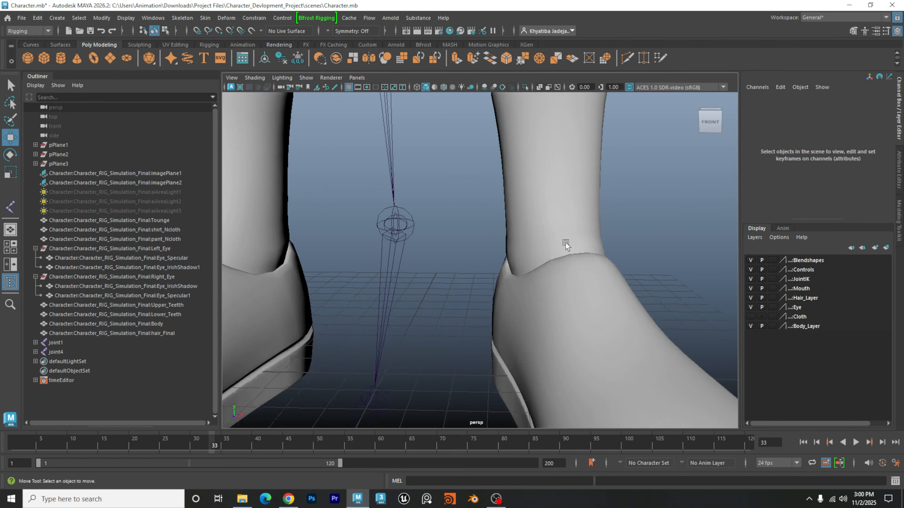
{"action": "left_click_drag", "start_coordinate": [506, 261], "coordinate": [440, 257], "text": "alt"}
{"action": "right_click_drag", "start_coordinate": [440, 257], "coordinate": [322, 257], "text": "alt"}
{"action": "left_click_drag", "start_coordinate": [498, 253], "coordinate": [548, 258], "text": "alt"}
{"action": "middle_click_drag", "start_coordinate": [547, 258], "coordinate": [560, 305], "text": "alt"}
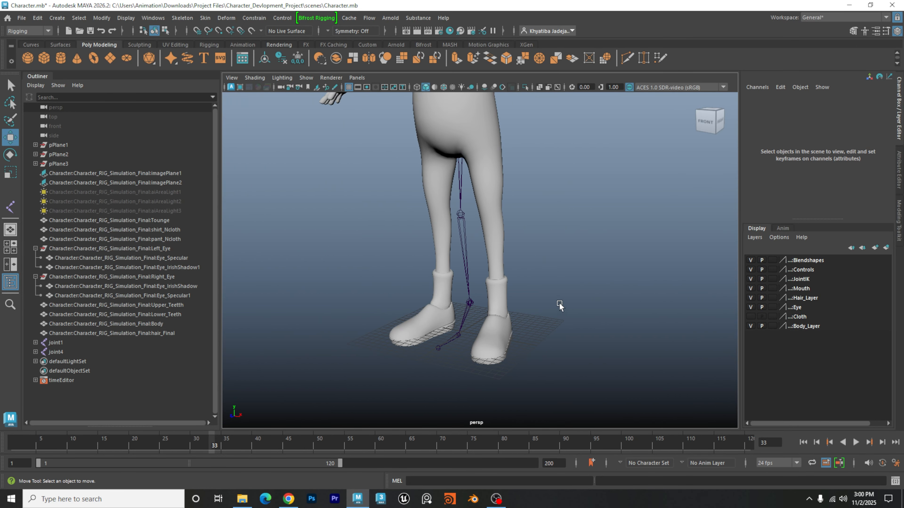
{"action": "scroll", "coordinate": [604, 299], "scroll_direction": "down", "scroll_amount": 6}
{"action": "left_click_drag", "start_coordinate": [530, 319], "coordinate": [462, 315], "text": "alt"}
{"action": "scroll", "coordinate": [462, 314], "scroll_direction": "up", "scroll_amount": 2}
{"action": "middle_click_drag", "start_coordinate": [480, 314], "coordinate": [502, 271], "text": "alt"}
{"action": "left_click_drag", "start_coordinate": [502, 271], "coordinate": [510, 279], "text": "alt"}
{"action": "middle_click_drag", "start_coordinate": [511, 279], "coordinate": [520, 296], "text": "alt"}
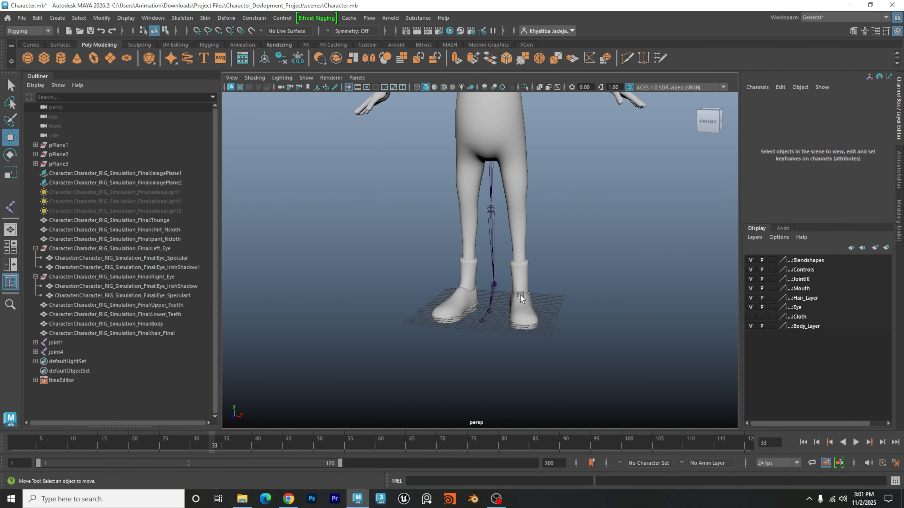
{"action": "scroll", "coordinate": [520, 297], "scroll_direction": "down", "scroll_amount": 2}
Step: Move the leg chain into the left leg at Translate X 3.05 and set the hip joint's Joint Orient Z to -85.5
{"action": "key", "text": "space"}
{"action": "key", "text": "space"}
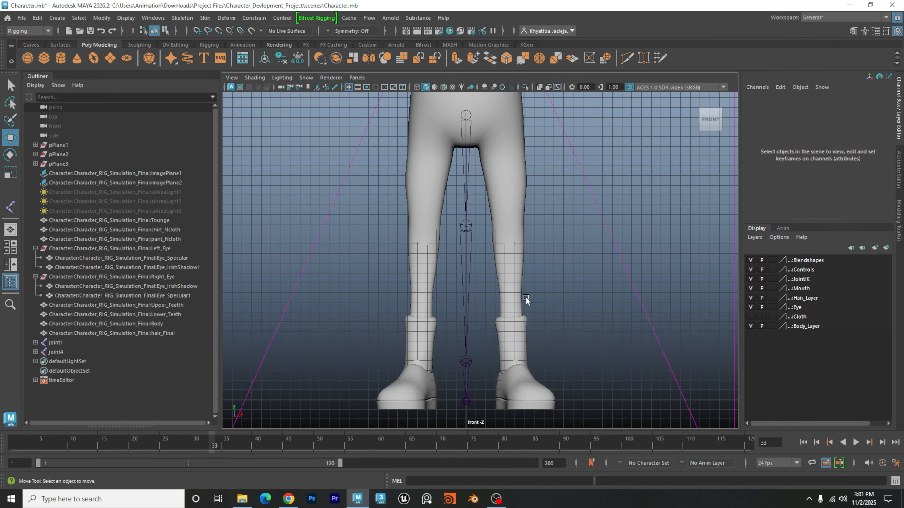
{"action": "scroll", "coordinate": [525, 297], "scroll_direction": "down", "scroll_amount": 2}
{"action": "middle_click_drag", "start_coordinate": [526, 230], "coordinate": [521, 250], "text": "alt"}
{"action": "left_click", "coordinate": [462, 150]}
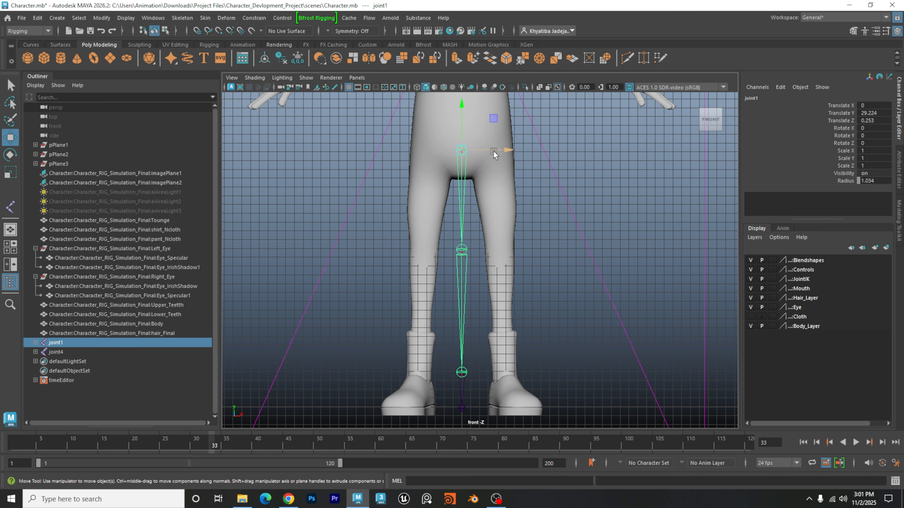
{"action": "left_click_drag", "start_coordinate": [499, 151], "coordinate": [527, 152]}
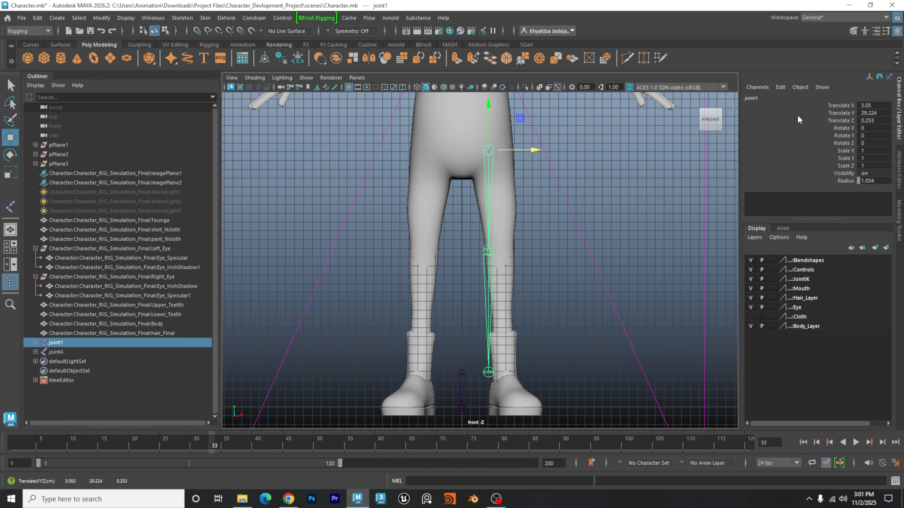
{"action": "key", "text": "ctrl+a"}
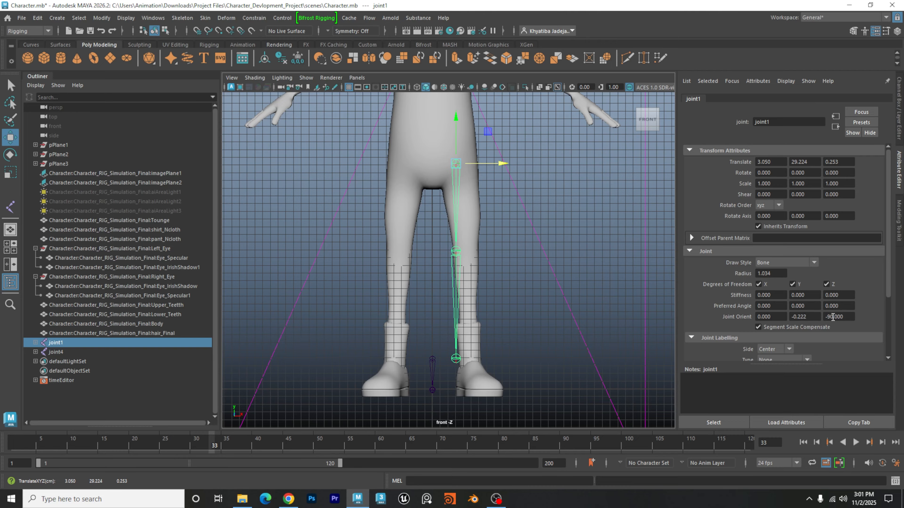
{"action": "left_click_drag", "start_coordinate": [832, 317], "coordinate": [856, 317], "text": "ctrl"}
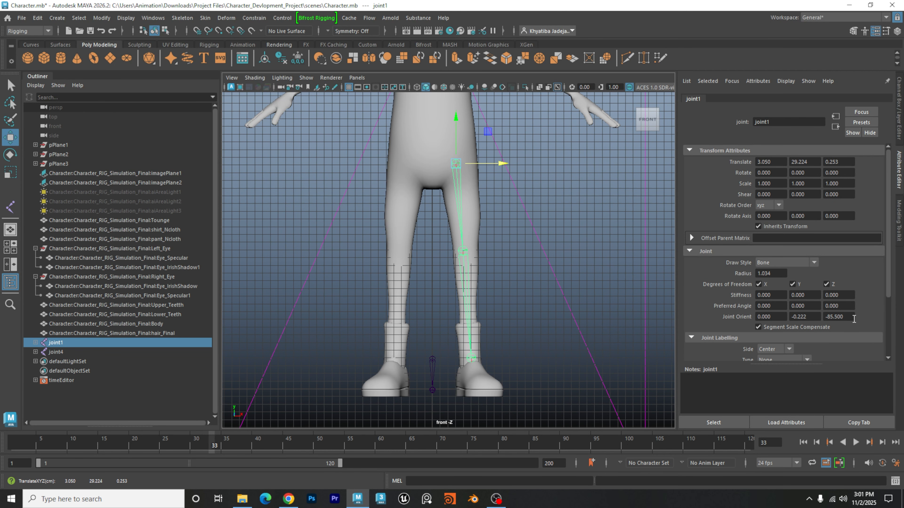
Step: Move the foot chain sideways with point snapping onto the leg chain's ankle joint, to Translate X 5.033
{"action": "scroll", "coordinate": [515, 303], "scroll_direction": "up", "scroll_amount": 5}
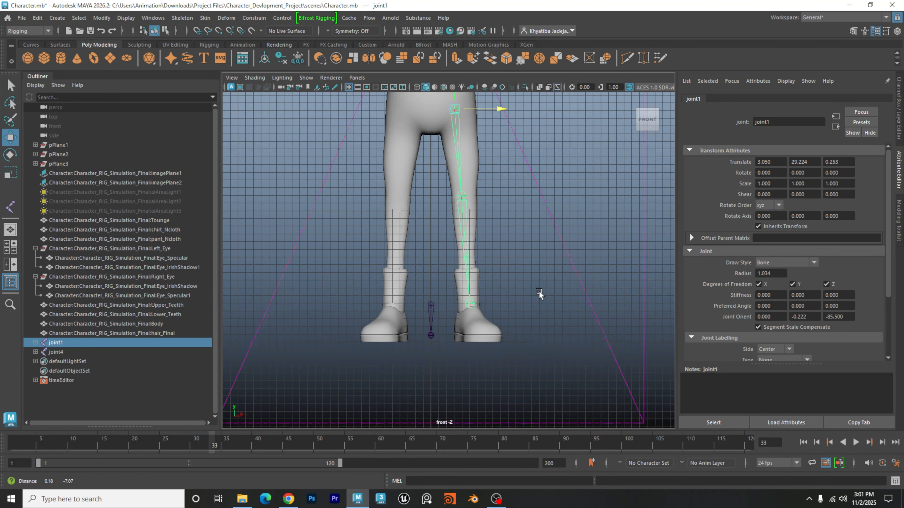
{"action": "scroll", "coordinate": [461, 321], "scroll_direction": "up", "scroll_amount": 3}
{"action": "middle_click_drag", "start_coordinate": [531, 302], "coordinate": [535, 214], "text": "alt"}
{"action": "left_click_drag", "start_coordinate": [433, 261], "coordinate": [445, 261]}
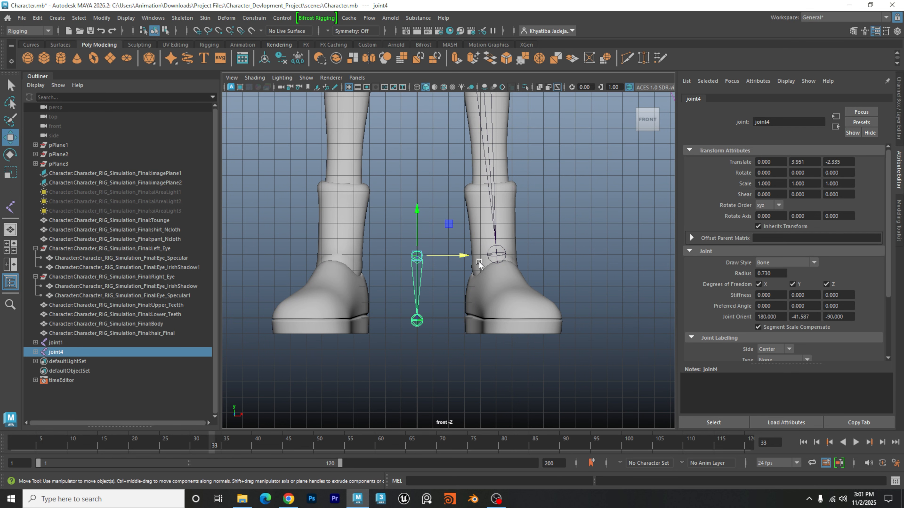
{"action": "scroll", "coordinate": [479, 263], "scroll_direction": "up", "scroll_amount": 4}
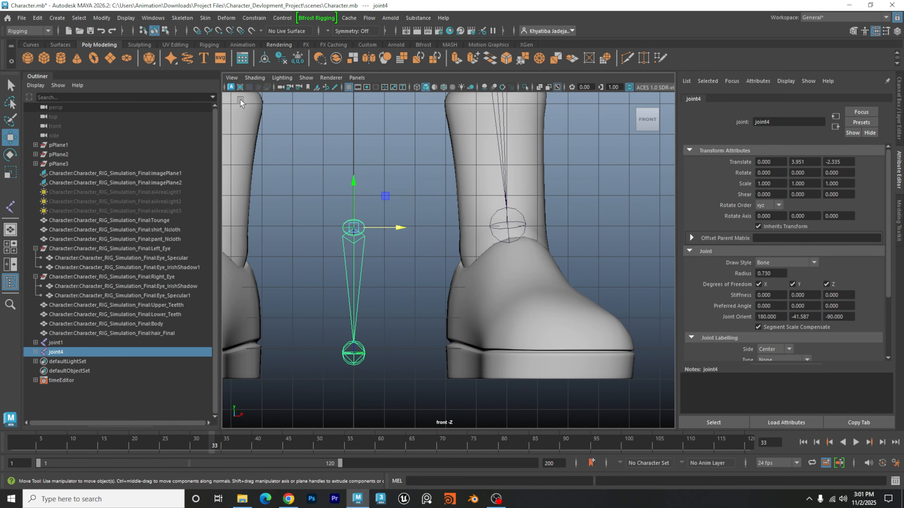
{"action": "left_click", "coordinate": [217, 32]}
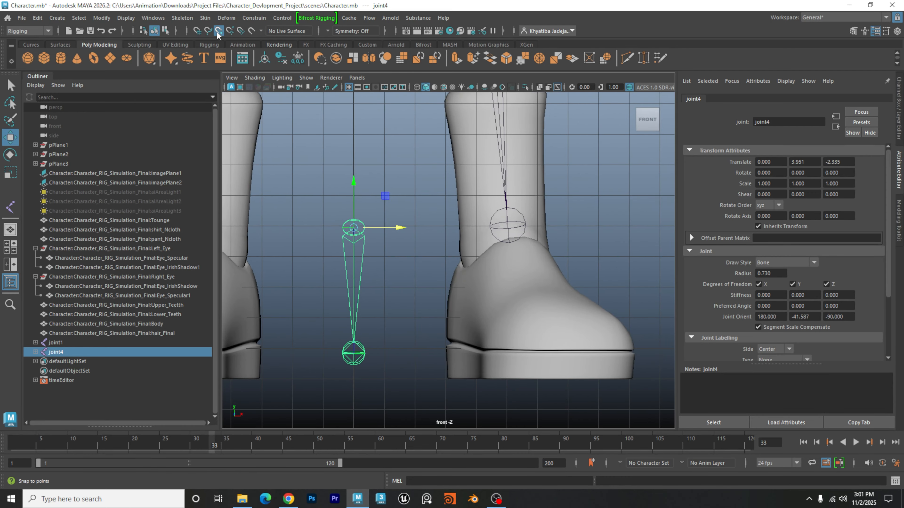
{"action": "left_click_drag", "start_coordinate": [397, 228], "coordinate": [508, 230]}
{"action": "key", "text": "f"}
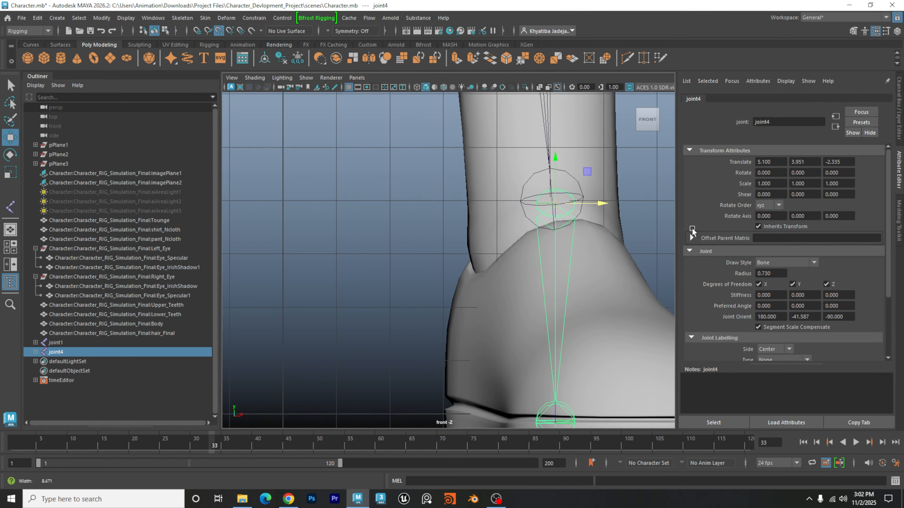
{"action": "right_click_drag", "start_coordinate": [717, 220], "coordinate": [745, 221], "text": "alt"}
{"action": "middle_click_drag", "start_coordinate": [586, 186], "coordinate": [553, 305], "text": "alt"}
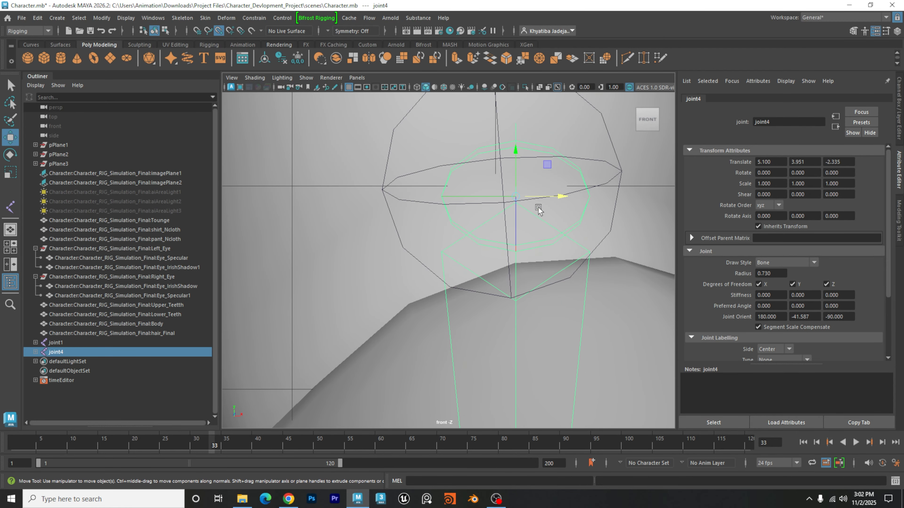
{"action": "left_click_drag", "start_coordinate": [548, 197], "coordinate": [498, 197]}
Step: Hide the body layer in the perspective view so that only the leg and foot joint chains are shown
{"action": "key", "text": "space"}
{"action": "key", "text": "space"}
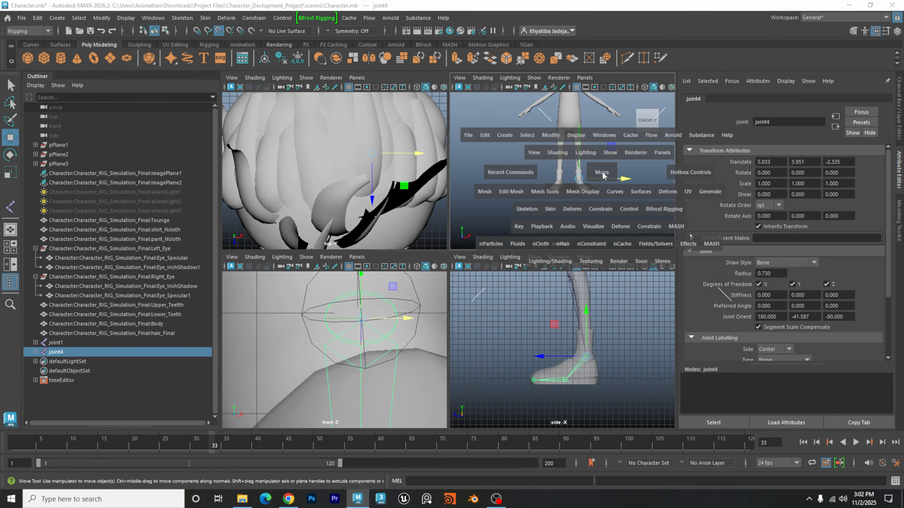
{"action": "right_click_drag", "start_coordinate": [477, 265], "coordinate": [632, 253], "text": "alt"}
{"action": "middle_click_drag", "start_coordinate": [584, 225], "coordinate": [551, 268], "text": "alt"}
{"action": "right_click_drag", "start_coordinate": [551, 269], "coordinate": [522, 272], "text": "alt"}
{"action": "left_click_drag", "start_coordinate": [522, 272], "coordinate": [484, 278], "text": "alt"}
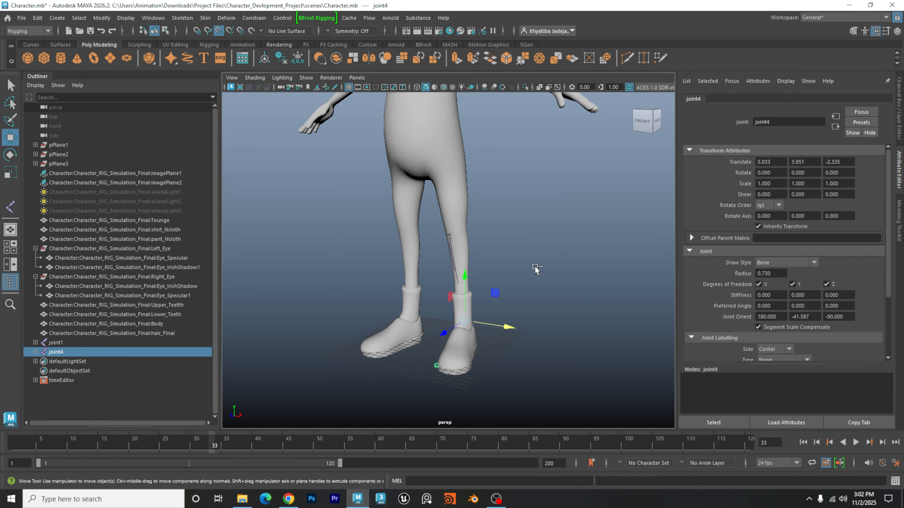
{"action": "key", "text": "ctrl+a"}
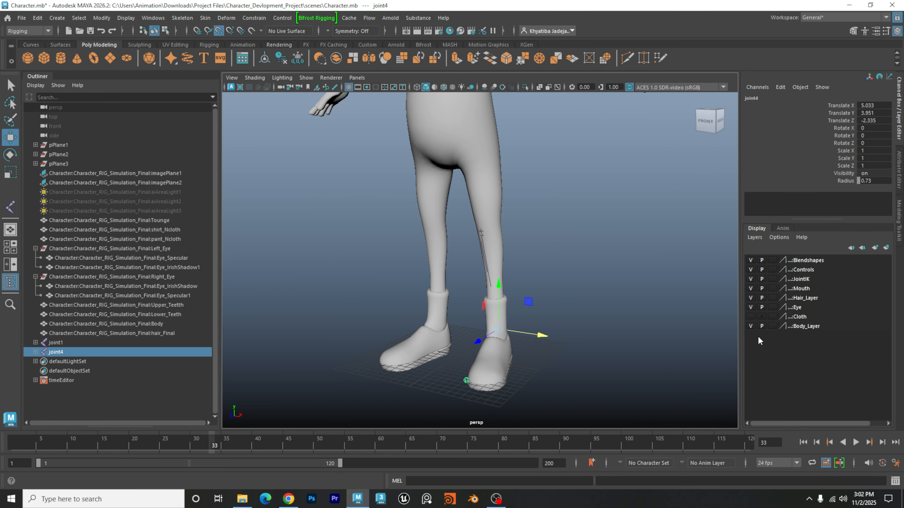
{"action": "middle_click_drag", "start_coordinate": [687, 309], "coordinate": [662, 283], "text": "alt"}
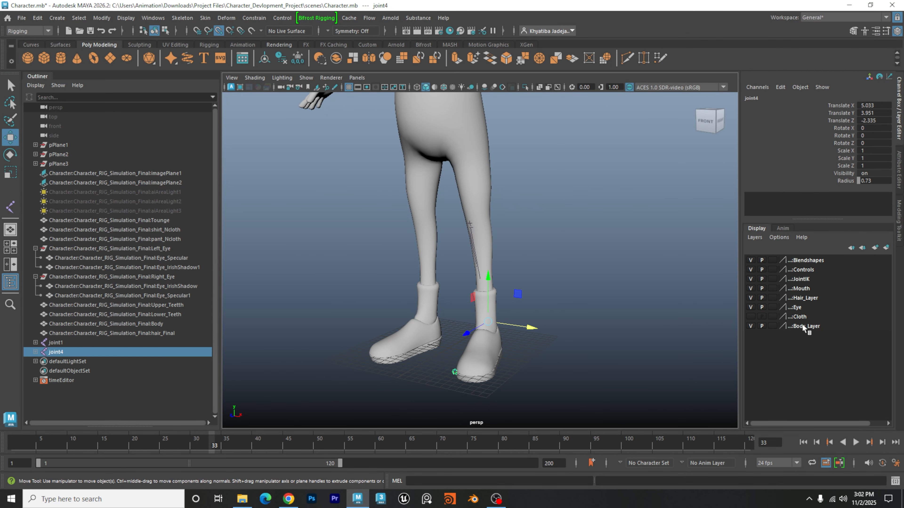
{"action": "left_click", "coordinate": [750, 326]}
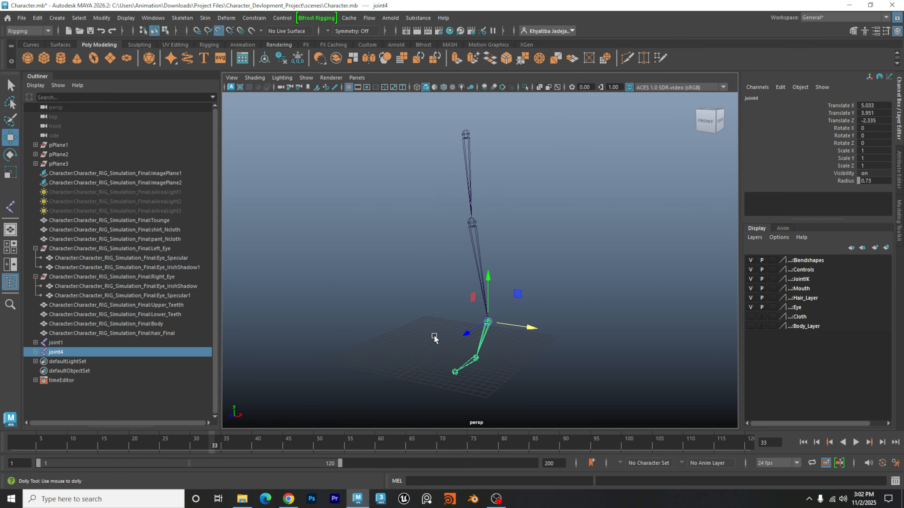
Step: Raise the foot chain in the side view onto the leg chain's ankle joint, to Translate Y 4.028
{"action": "key", "text": "f"}
{"action": "left_click_drag", "start_coordinate": [554, 275], "coordinate": [512, 289], "text": "alt"}
{"action": "key", "text": "space"}
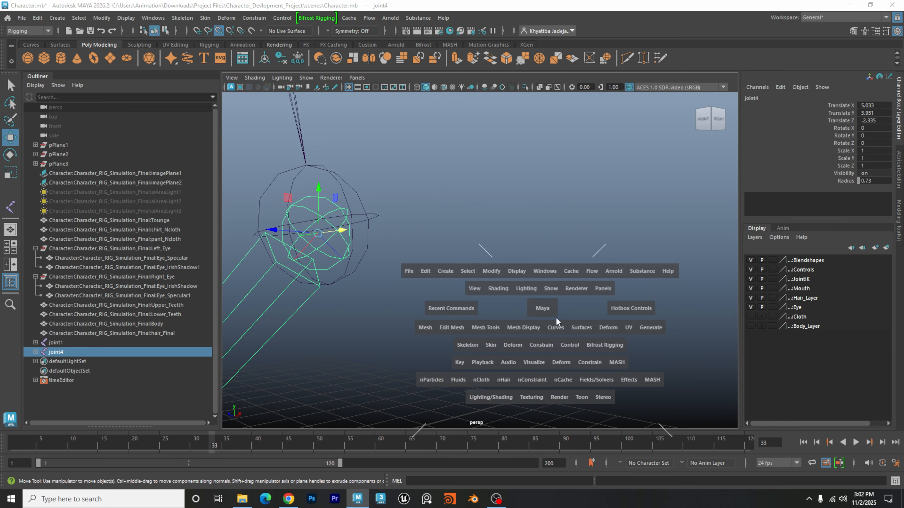
{"action": "key", "text": "space"}
{"action": "scroll", "coordinate": [556, 256], "scroll_direction": "up", "scroll_amount": 10}
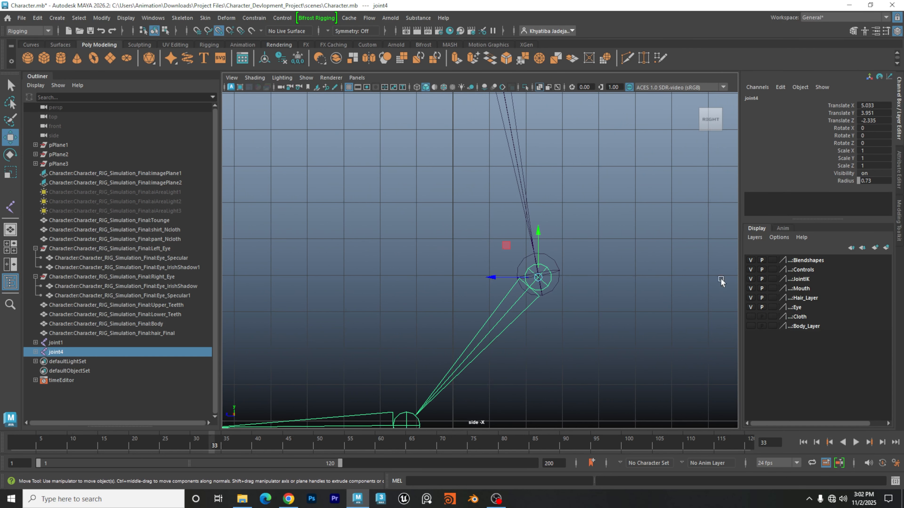
{"action": "scroll", "coordinate": [611, 186], "scroll_direction": "up", "scroll_amount": 3}
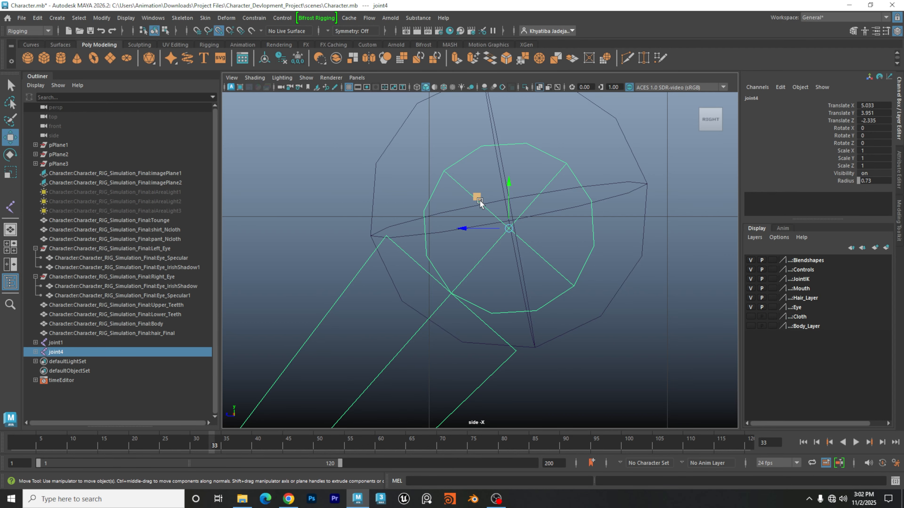
{"action": "left_click_drag", "start_coordinate": [479, 202], "coordinate": [479, 183]}
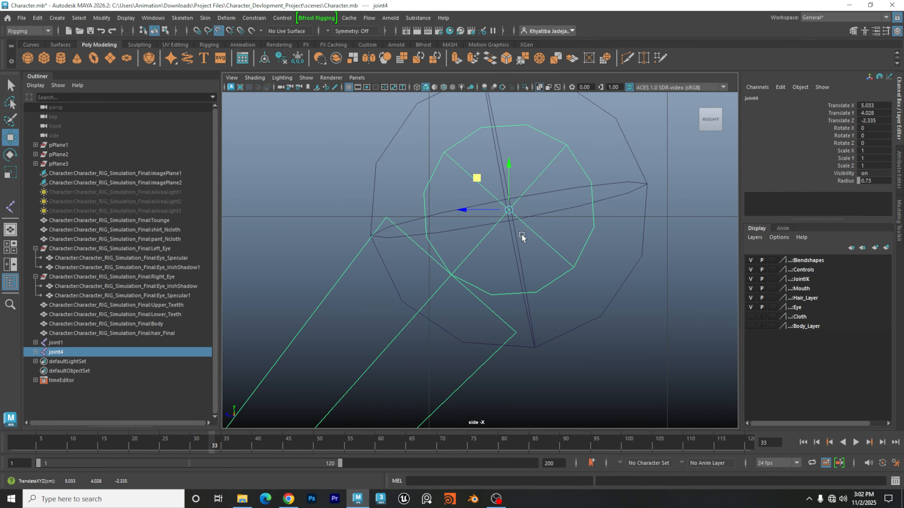
Step: Examine how the foot chain's root lines up with the leg chain's ankle joint in the front view
{"action": "key", "text": "space"}
{"action": "key", "text": "space"}
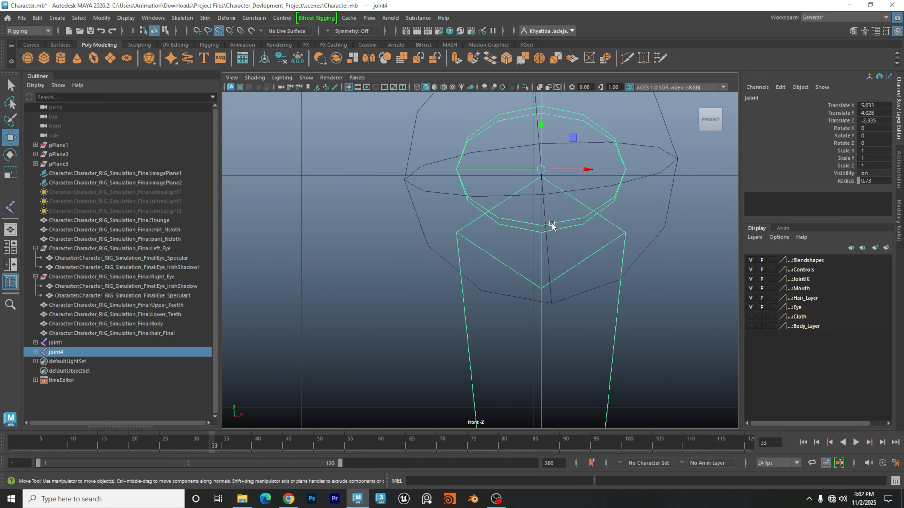
{"action": "middle_click_drag", "start_coordinate": [553, 219], "coordinate": [529, 294], "text": "alt"}
{"action": "right_click_drag", "start_coordinate": [564, 277], "coordinate": [518, 283], "text": "alt"}
{"action": "middle_click_drag", "start_coordinate": [518, 283], "coordinate": [533, 250], "text": "alt"}
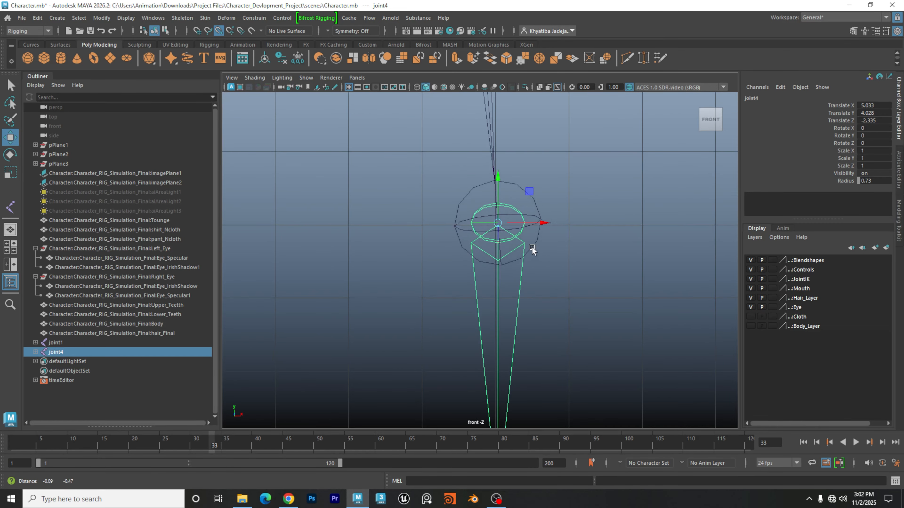
{"action": "right_click_drag", "start_coordinate": [533, 250], "coordinate": [719, 259], "text": "alt"}
{"action": "middle_click_drag", "start_coordinate": [509, 219], "coordinate": [513, 247], "text": "alt"}
{"action": "right_click_drag", "start_coordinate": [513, 247], "coordinate": [572, 248], "text": "alt"}
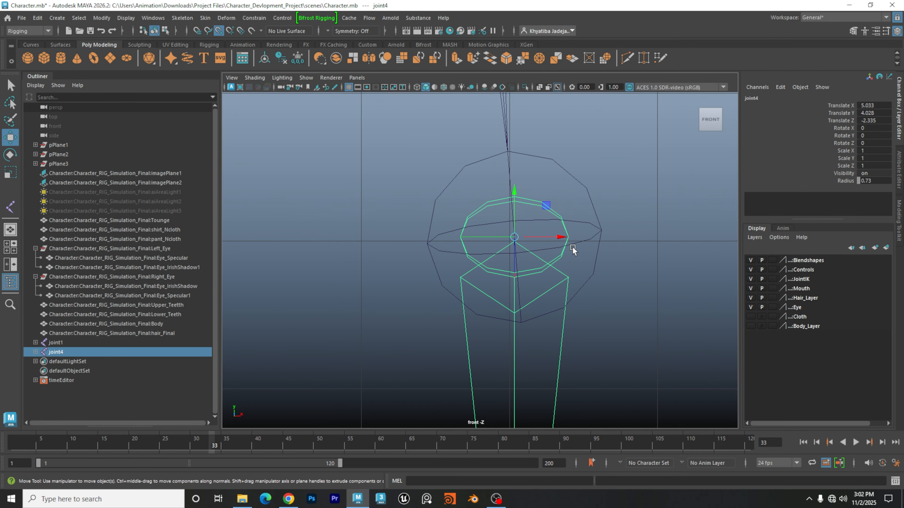
Step: Show the body layer again and check both joint chains against the left leg and shoe in front and perspective views
{"action": "left_click", "coordinate": [750, 326]}
{"action": "right_click_drag", "start_coordinate": [624, 208], "coordinate": [352, 248], "text": "alt"}
{"action": "left_click_drag", "start_coordinate": [352, 249], "coordinate": [444, 245], "text": "alt"}
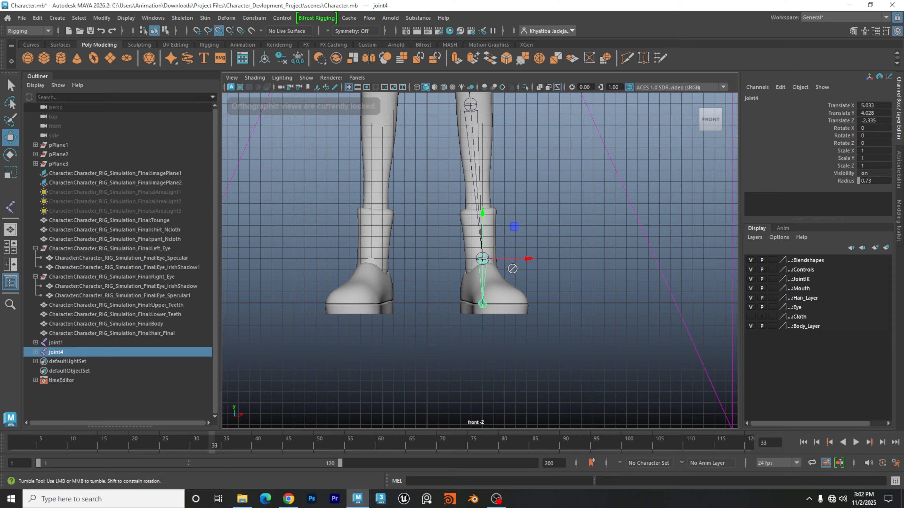
{"action": "key", "text": "space"}
{"action": "key", "text": "space"}
{"action": "left_click_drag", "start_coordinate": [642, 208], "coordinate": [577, 220], "text": "alt"}
{"action": "right_click_drag", "start_coordinate": [577, 220], "coordinate": [488, 244], "text": "alt"}
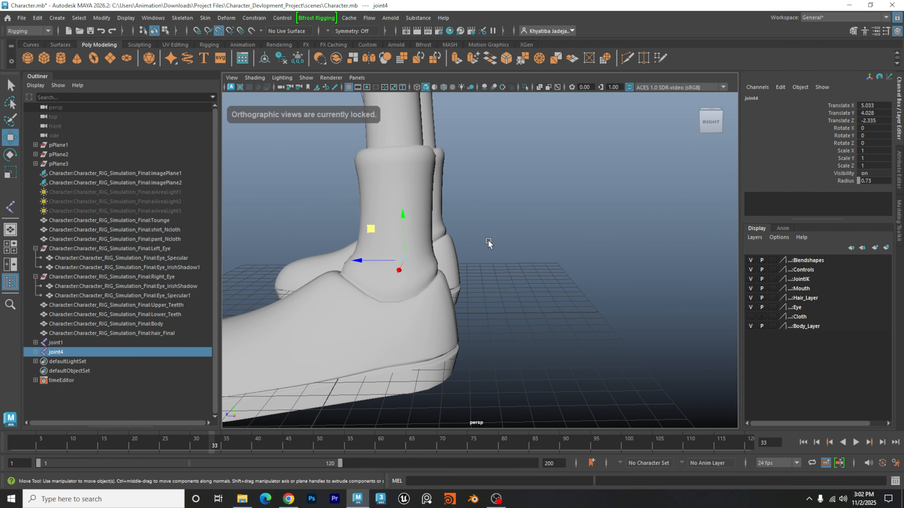
{"action": "left_click_drag", "start_coordinate": [490, 245], "coordinate": [520, 265], "text": "alt"}
{"action": "right_click_drag", "start_coordinate": [520, 264], "coordinate": [437, 269], "text": "alt"}
{"action": "middle_click_drag", "start_coordinate": [438, 268], "coordinate": [502, 269], "text": "alt"}
{"action": "left_click_drag", "start_coordinate": [555, 267], "coordinate": [463, 224], "text": "alt"}
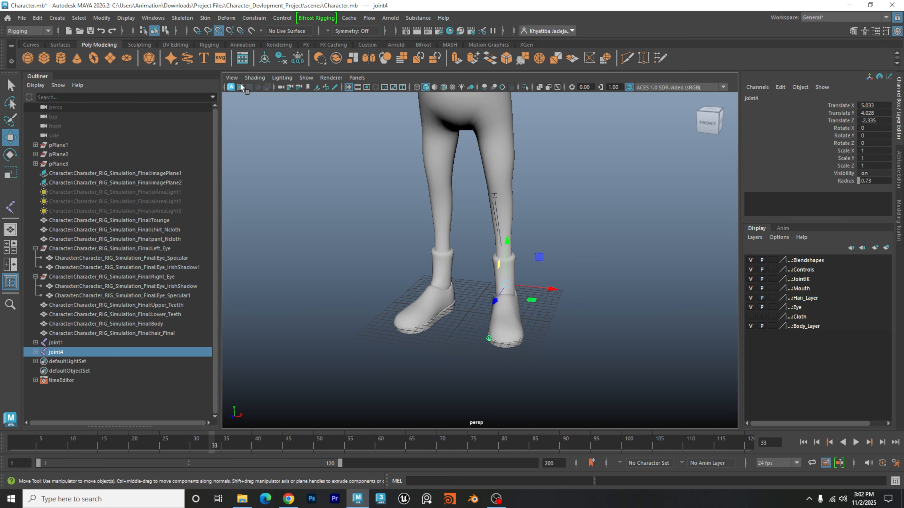
Step: Turn on X-Ray Joints shading in the perspective view and clear the selection
{"action": "left_click", "coordinate": [254, 77]}
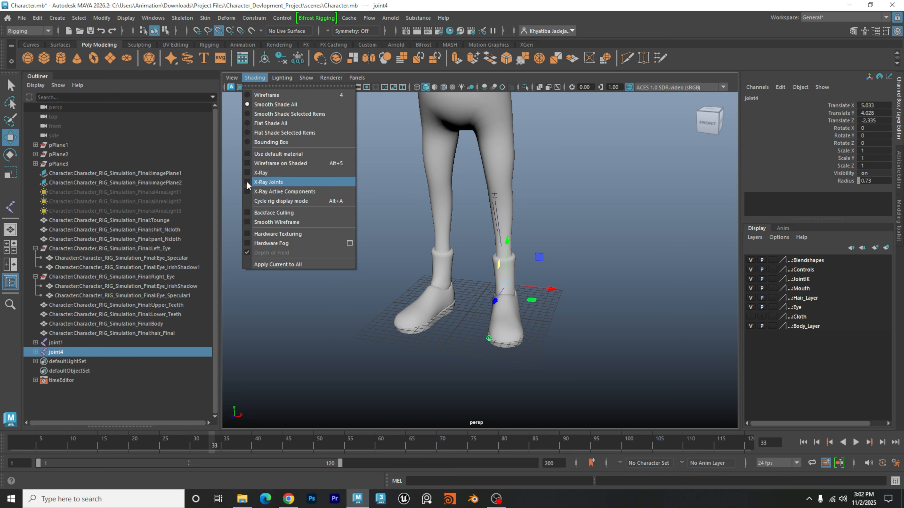
{"action": "left_click", "coordinate": [269, 182]}
{"action": "left_click", "coordinate": [612, 224]}
{"action": "left_click_drag", "start_coordinate": [609, 226], "coordinate": [551, 285], "text": "alt"}
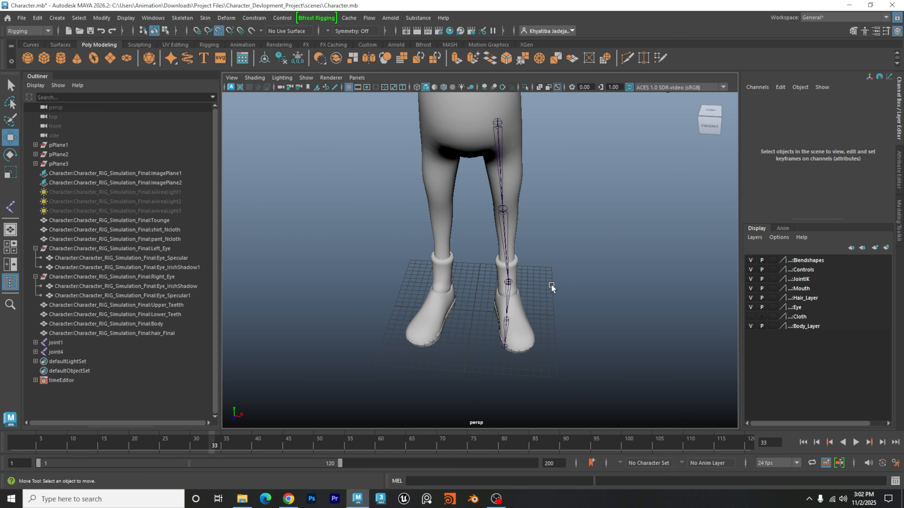
Step: Turn on X-Ray and X-Ray Joints shading in the top view
{"action": "key", "text": "space"}
{"action": "key", "text": "space"}
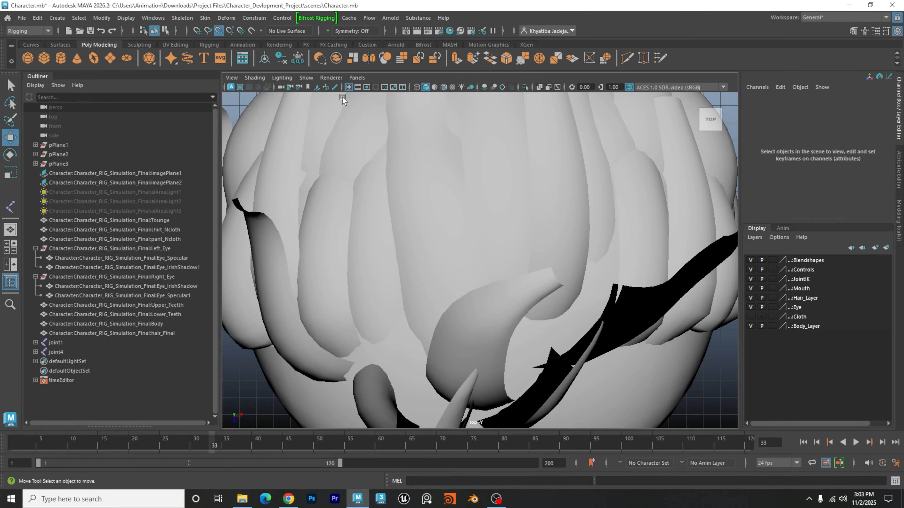
{"action": "scroll", "coordinate": [494, 170], "scroll_direction": "down", "scroll_amount": 10}
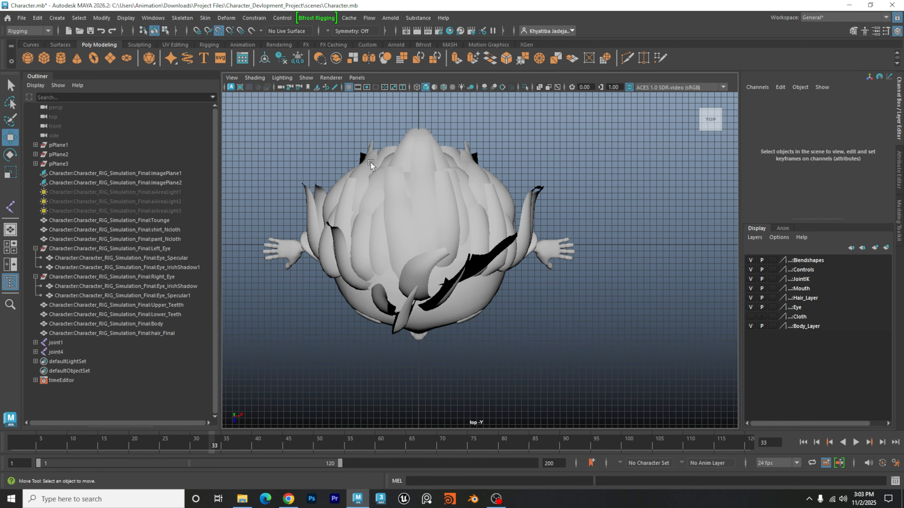
{"action": "left_click", "coordinate": [254, 79]}
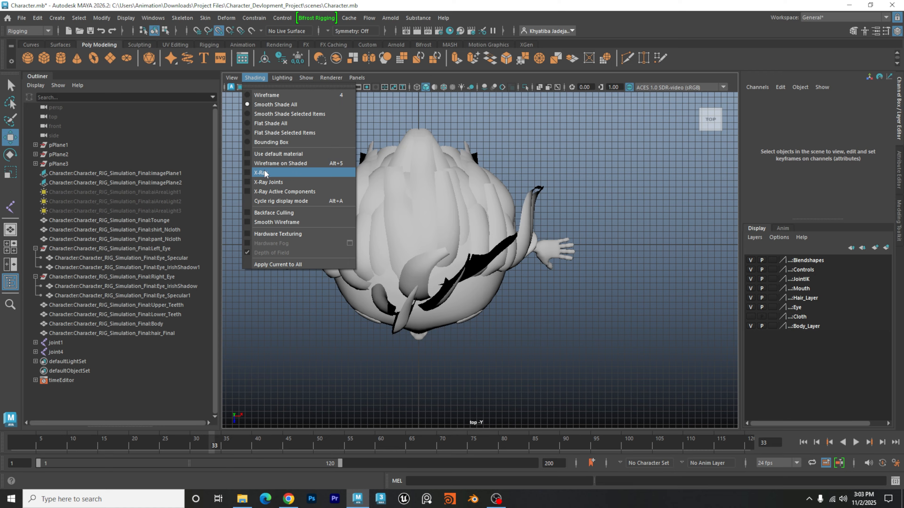
{"action": "left_click", "coordinate": [247, 173]}
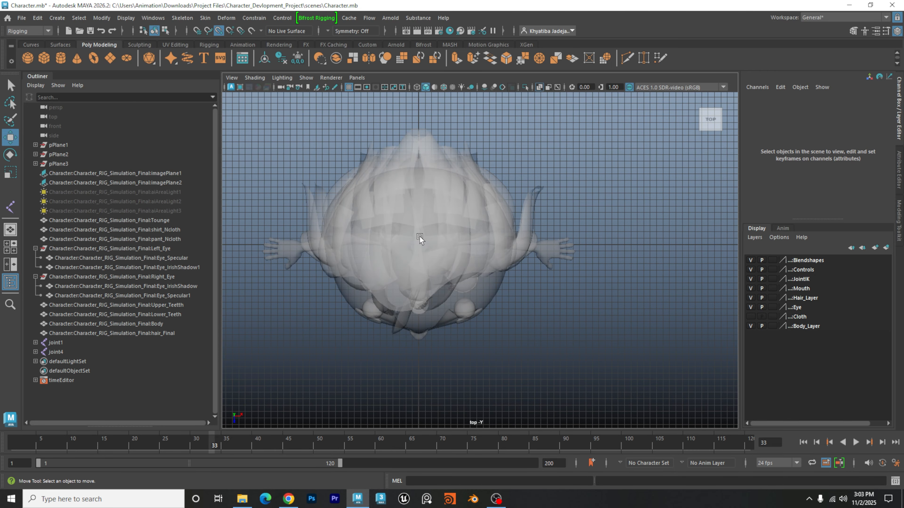
{"action": "left_click", "coordinate": [232, 77]}
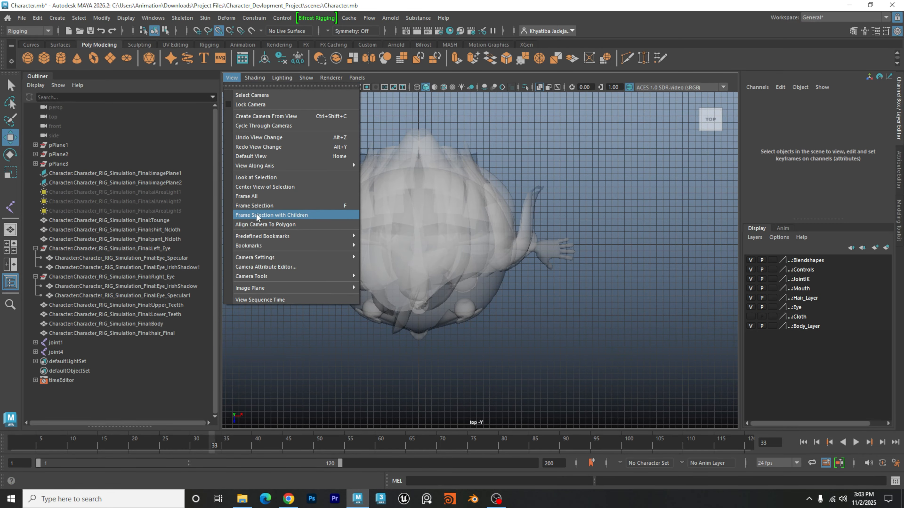
{"action": "left_click", "coordinate": [255, 78]}
{"action": "left_click", "coordinate": [270, 182]}
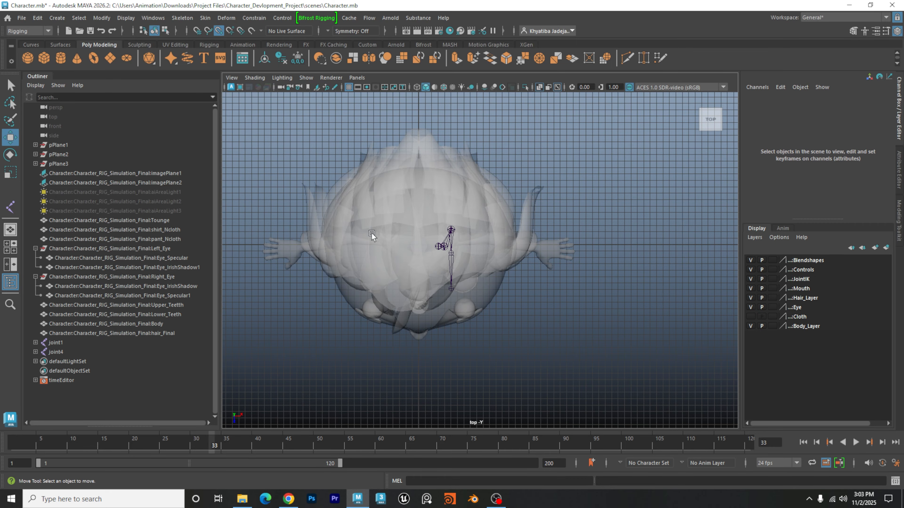
{"action": "scroll", "coordinate": [475, 242], "scroll_direction": "up", "scroll_amount": 4}
Step: Select the foot chain's root joint and compare the chain's direction with the left shoe in the perspective view
{"action": "key", "text": "space"}
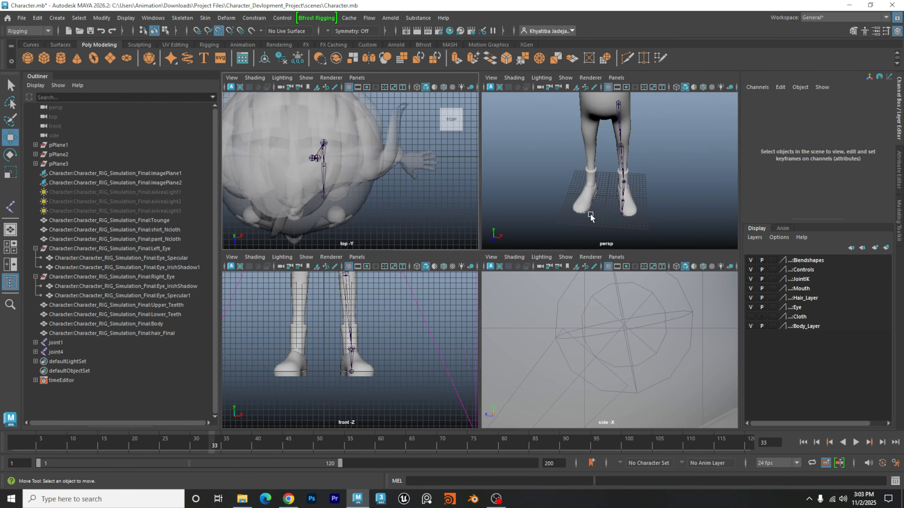
{"action": "key", "text": "space"}
{"action": "scroll", "coordinate": [617, 280], "scroll_direction": "up", "scroll_amount": 3}
{"action": "left_click_drag", "start_coordinate": [617, 280], "coordinate": [507, 217], "text": "alt"}
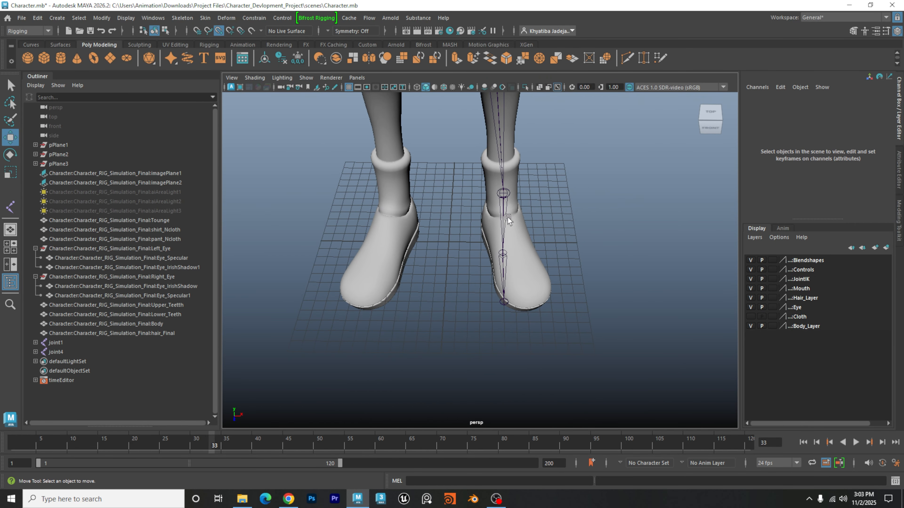
{"action": "left_click_drag", "start_coordinate": [564, 284], "coordinate": [553, 275], "text": "alt"}
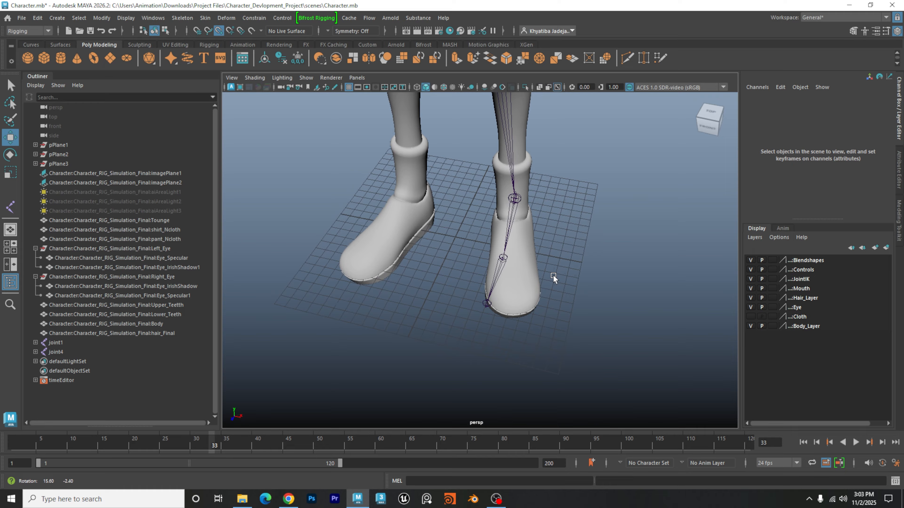
{"action": "left_click", "coordinate": [509, 218]}
{"action": "left_click_drag", "start_coordinate": [555, 234], "coordinate": [532, 229], "text": "alt"}
{"action": "left_click_drag", "start_coordinate": [591, 286], "coordinate": [630, 284], "text": "alt"}
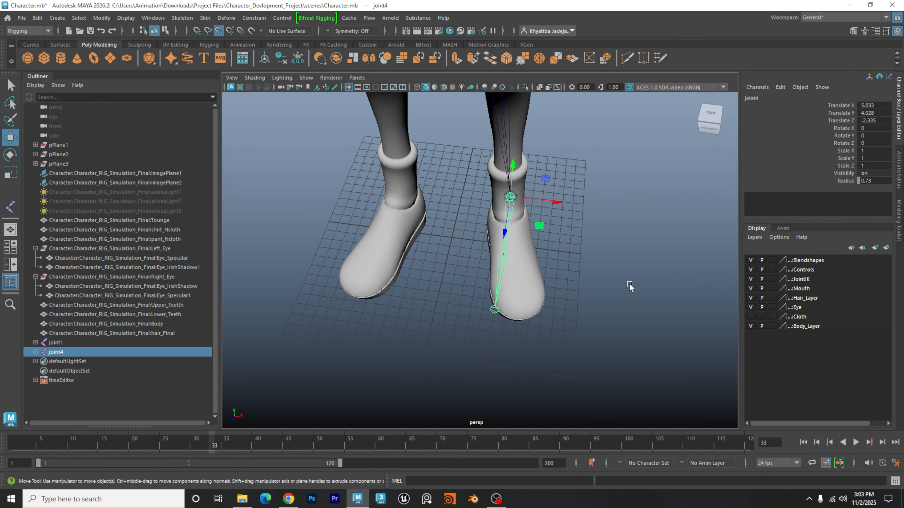
{"action": "right_click_drag", "start_coordinate": [563, 270], "coordinate": [627, 232], "text": "alt"}
{"action": "left_click_drag", "start_coordinate": [628, 232], "coordinate": [565, 272], "text": "alt"}
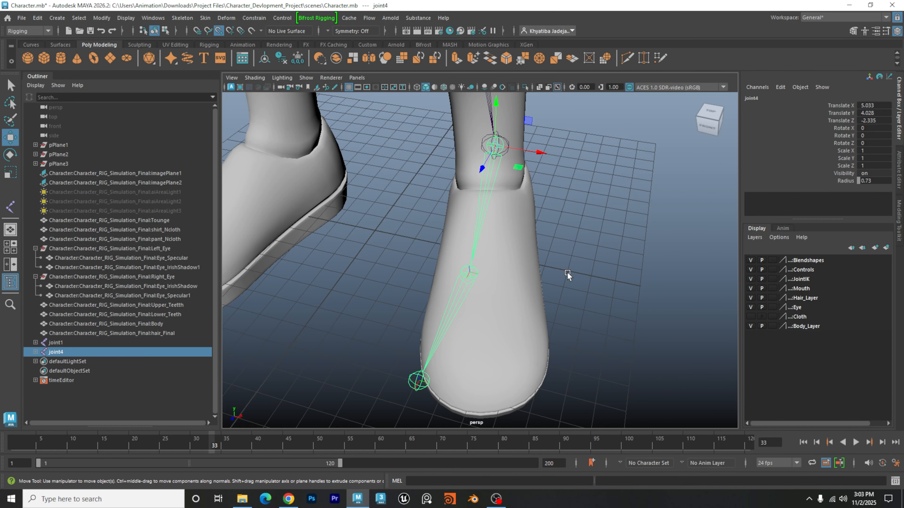
Step: Rotate the foot chain outward in the top view to Rotate X -9.87, Y -0.757, Z -8.75
{"action": "key", "text": "e"}
{"action": "left_click_drag", "start_coordinate": [554, 222], "coordinate": [520, 222], "text": "alt"}
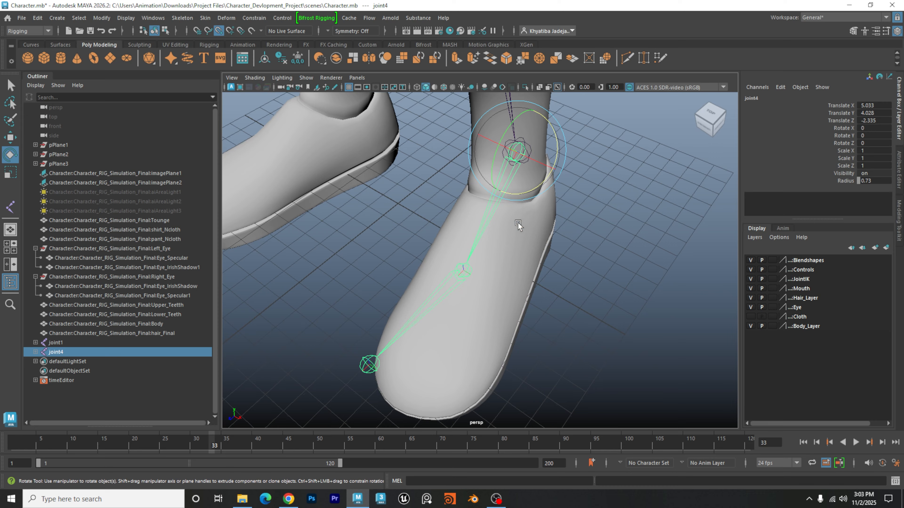
{"action": "key", "text": "space"}
{"action": "key", "text": "space"}
{"action": "left_click", "coordinate": [404, 190]}
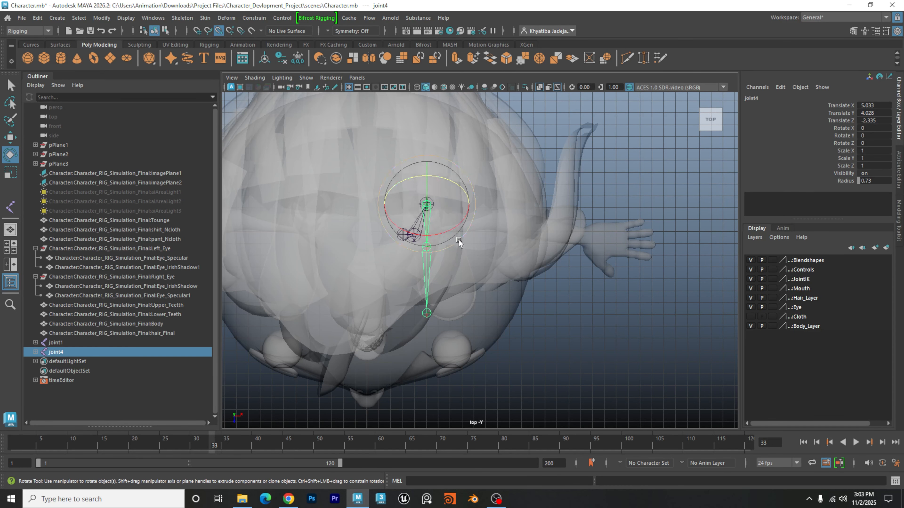
{"action": "scroll", "coordinate": [487, 220], "scroll_direction": "up", "scroll_amount": 1}
{"action": "middle_click_drag", "start_coordinate": [493, 208], "coordinate": [520, 223], "text": "alt"}
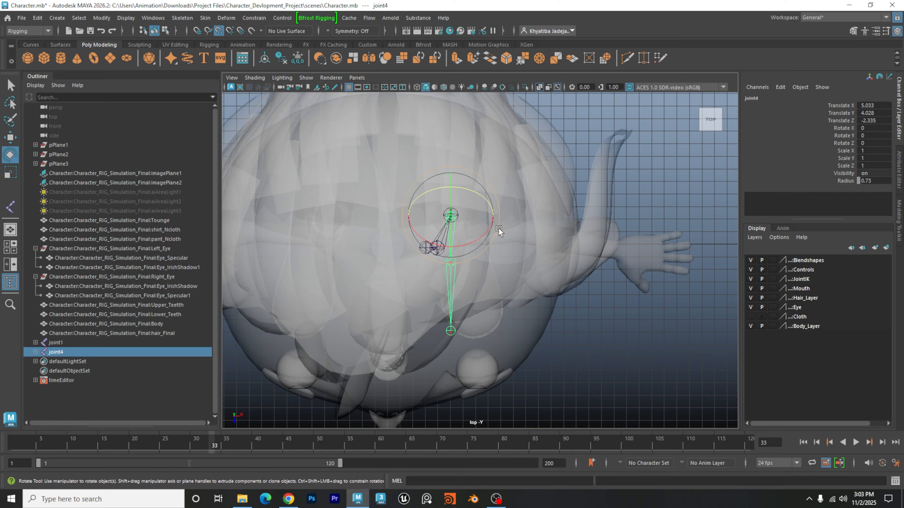
{"action": "left_click_drag", "start_coordinate": [498, 228], "coordinate": [512, 222]}
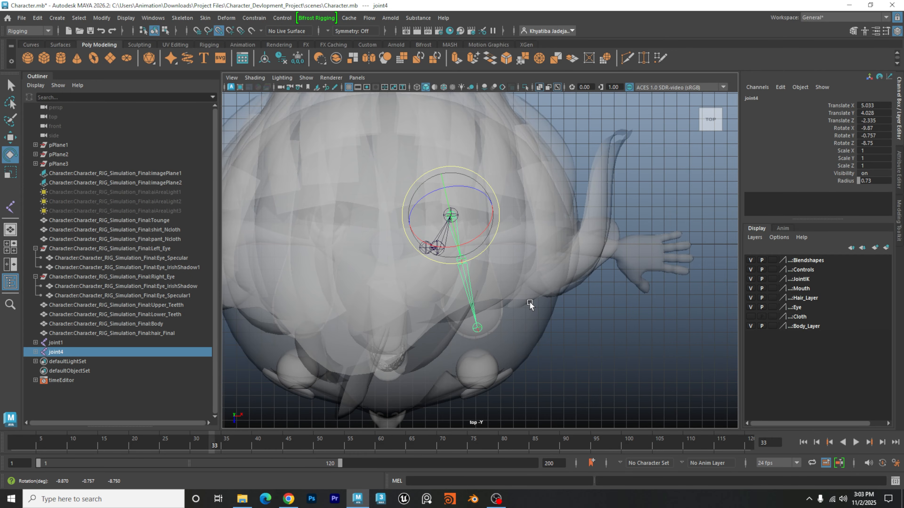
Step: Examine the rotated foot chain against the left shoe from several angles in the perspective view
{"action": "key", "text": "space"}
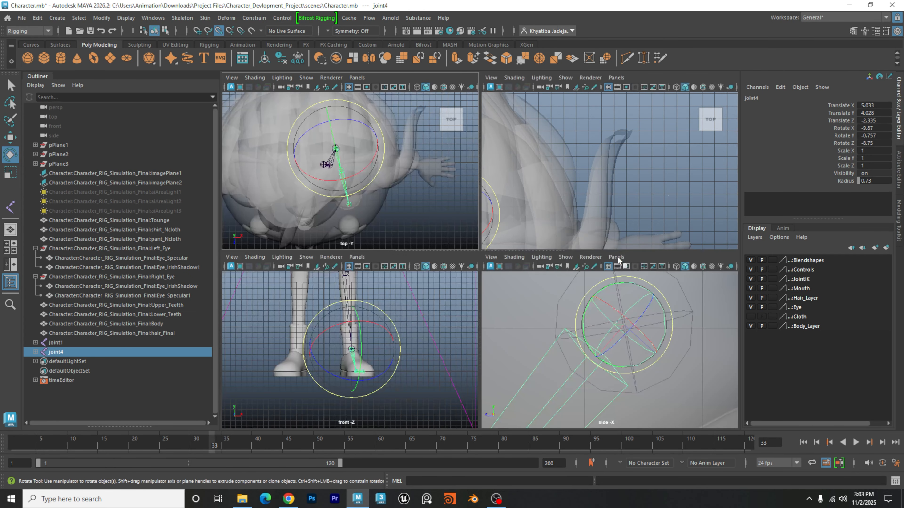
{"action": "key", "text": "f"}
{"action": "key", "text": "space"}
{"action": "scroll", "coordinate": [559, 218], "scroll_direction": "down", "scroll_amount": 5}
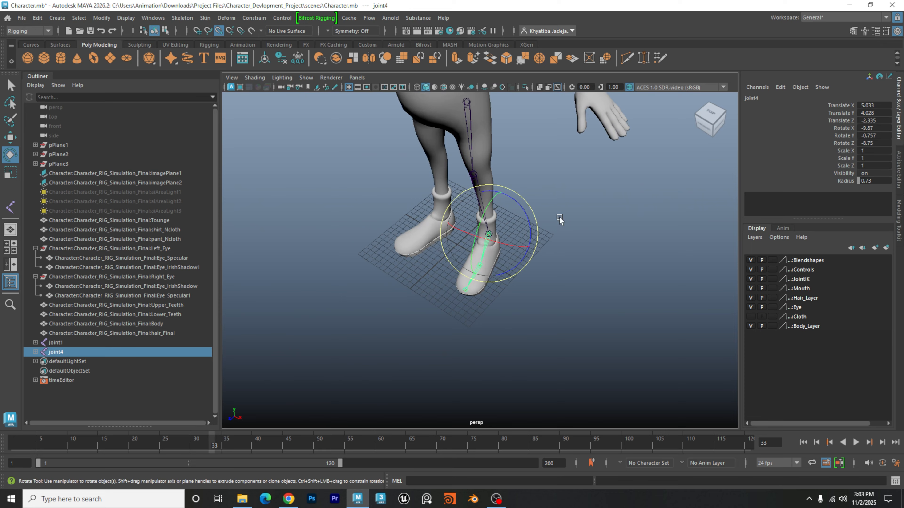
{"action": "scroll", "coordinate": [559, 218], "scroll_direction": "down", "scroll_amount": 3}
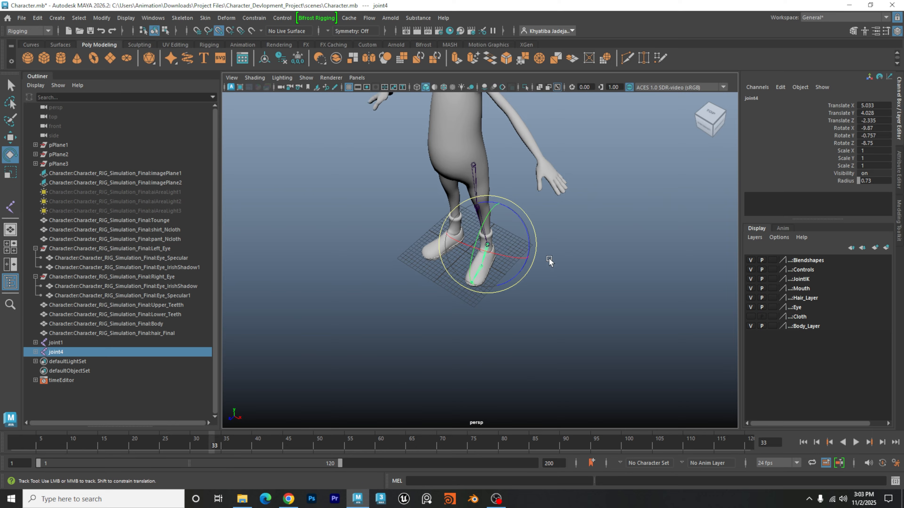
{"action": "left_click_drag", "start_coordinate": [548, 263], "coordinate": [558, 245], "text": "alt"}
{"action": "middle_click_drag", "start_coordinate": [558, 246], "coordinate": [534, 236], "text": "alt"}
{"action": "left_click", "coordinate": [600, 278]}
{"action": "scroll", "coordinate": [554, 267], "scroll_direction": "up", "scroll_amount": 4}
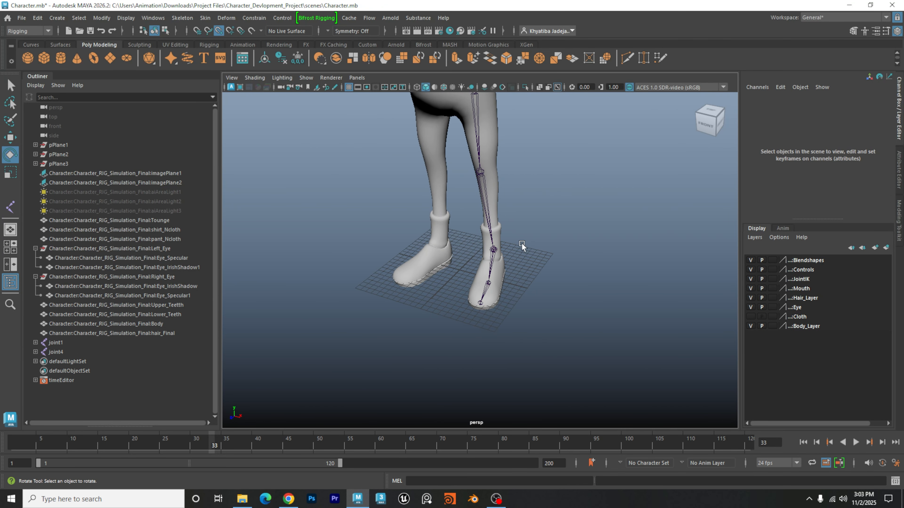
{"action": "left_click_drag", "start_coordinate": [522, 247], "coordinate": [495, 251], "text": "alt"}
{"action": "scroll", "coordinate": [551, 257], "scroll_direction": "up", "scroll_amount": 3}
{"action": "middle_click_drag", "start_coordinate": [550, 257], "coordinate": [539, 277], "text": "alt"}
{"action": "key", "text": "w"}
{"action": "scroll", "coordinate": [526, 242], "scroll_direction": "down", "scroll_amount": 1}
{"action": "scroll", "coordinate": [534, 277], "scroll_direction": "down", "scroll_amount": 4}
{"action": "left_click_drag", "start_coordinate": [498, 269], "coordinate": [427, 270], "text": "alt"}
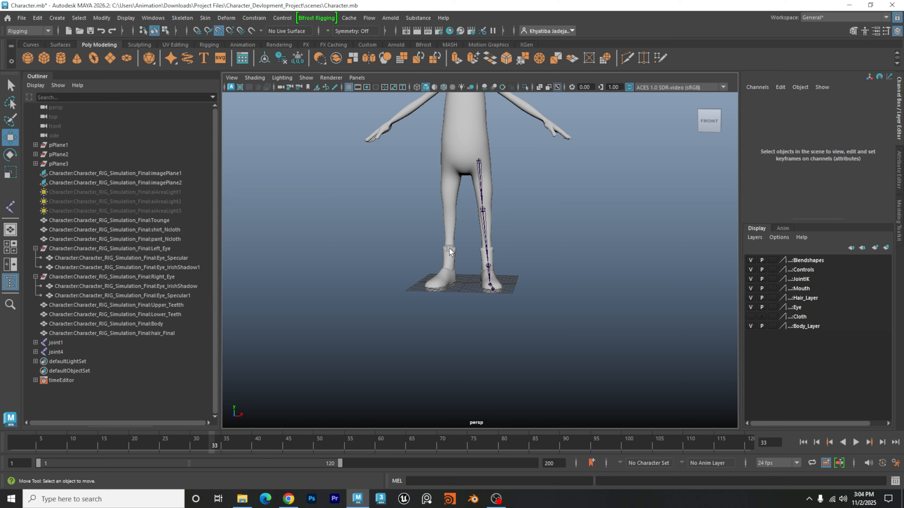
Step: Check the leg chain's placement inside the left leg from the side and select its hip joint
{"action": "right_click_drag", "start_coordinate": [477, 262], "coordinate": [550, 314], "text": "alt"}
{"action": "left_click_drag", "start_coordinate": [551, 313], "coordinate": [457, 323], "text": "alt"}
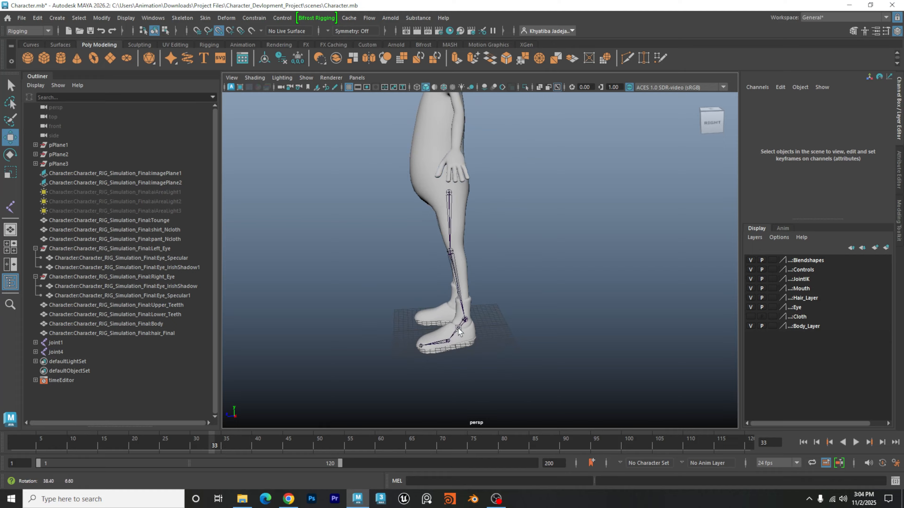
{"action": "right_click_drag", "start_coordinate": [458, 323], "coordinate": [531, 277], "text": "alt"}
{"action": "middle_click_drag", "start_coordinate": [531, 277], "coordinate": [530, 311], "text": "alt"}
{"action": "right_click_drag", "start_coordinate": [530, 310], "coordinate": [556, 304], "text": "alt"}
{"action": "middle_click_drag", "start_coordinate": [556, 305], "coordinate": [565, 332], "text": "alt"}
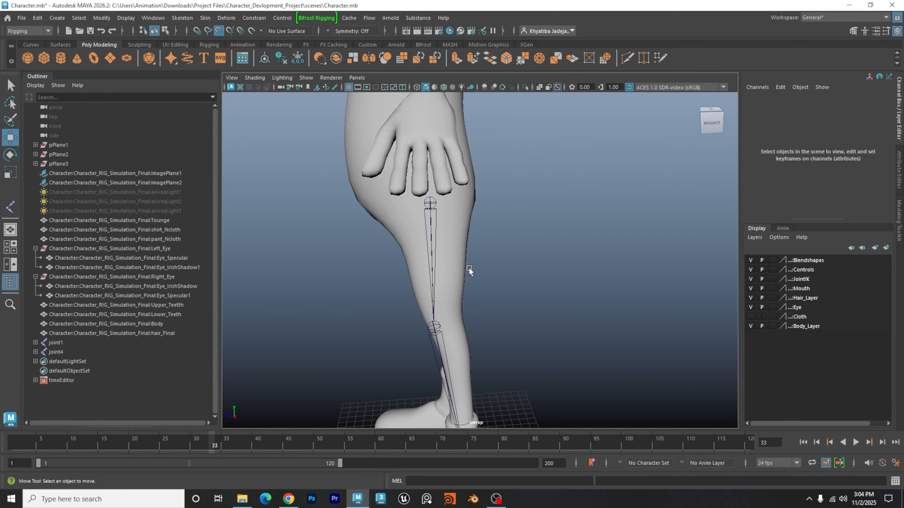
{"action": "right_click_drag", "start_coordinate": [469, 270], "coordinate": [513, 271], "text": "alt"}
{"action": "left_click_drag", "start_coordinate": [458, 243], "coordinate": [498, 243], "text": "alt"}
{"action": "left_click", "coordinate": [462, 209]}
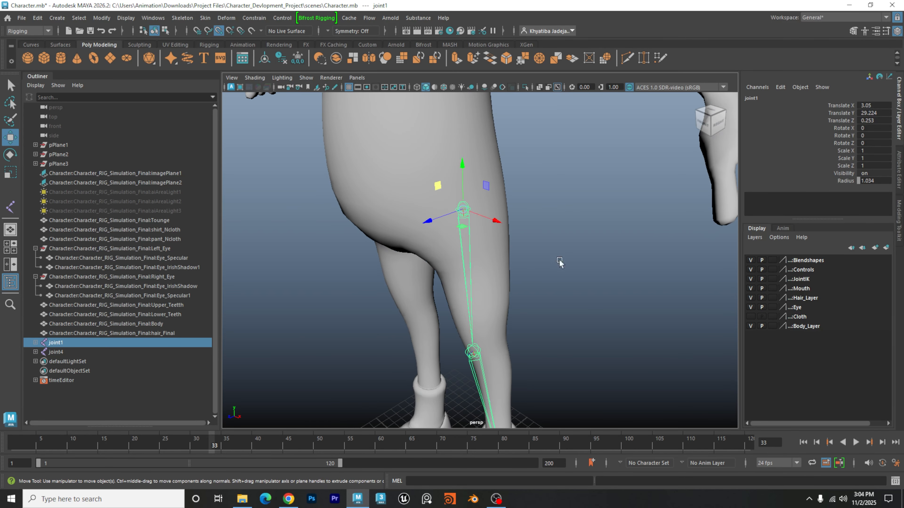
Step: Rename the leg chain's root joint as Left_Hip_Joint
{"action": "left_click_drag", "start_coordinate": [559, 262], "coordinate": [627, 177], "text": "alt"}
{"action": "left_click", "coordinate": [752, 98]}
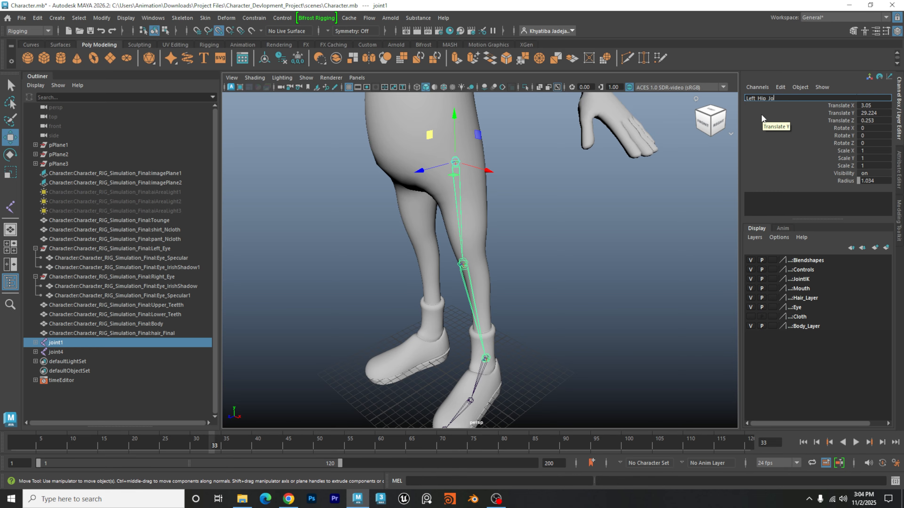
{"action": "type", "text": "nt"}
{"action": "key", "text": "Return"}
{"action": "left_click", "coordinate": [605, 252]}
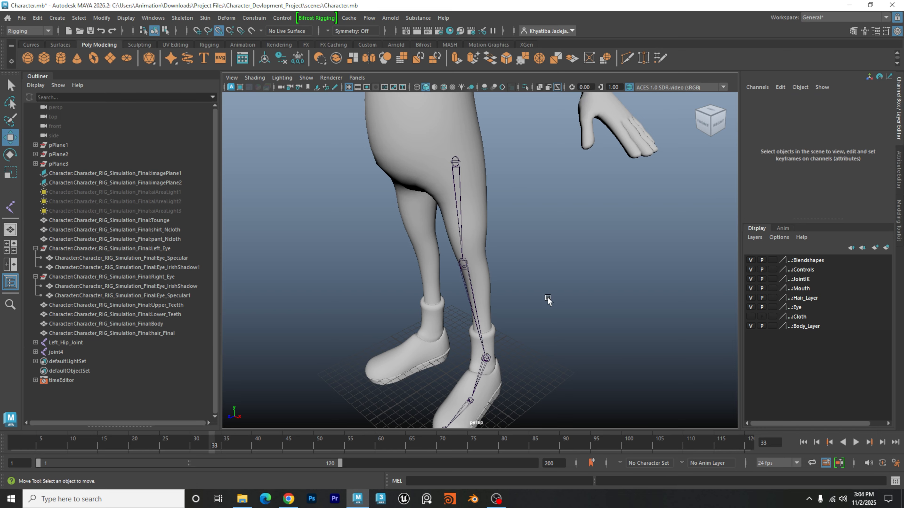
{"action": "left_click", "coordinate": [462, 263]}
{"action": "key", "text": "f"}
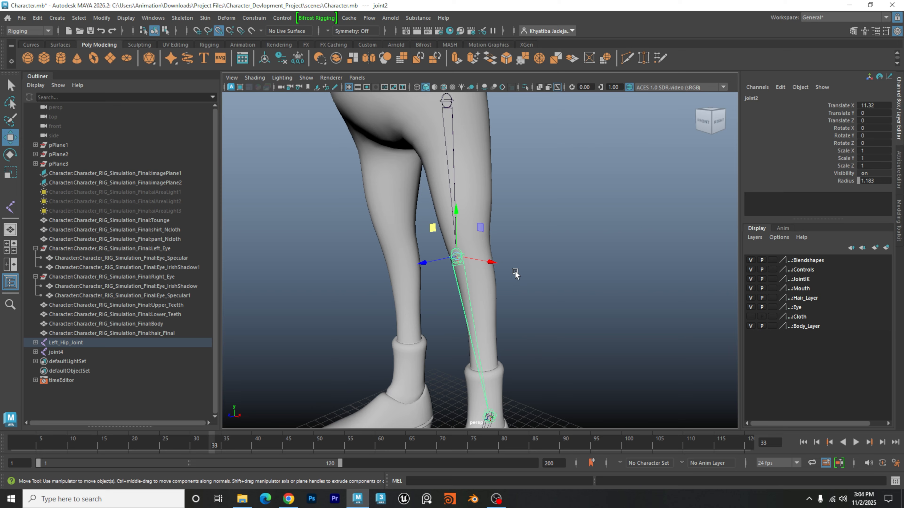
{"action": "middle_click_drag", "start_coordinate": [515, 275], "coordinate": [514, 206], "text": "alt"}
{"action": "left_click_drag", "start_coordinate": [514, 206], "coordinate": [528, 218], "text": "alt"}
{"action": "middle_click_drag", "start_coordinate": [528, 218], "coordinate": [509, 186], "text": "alt"}
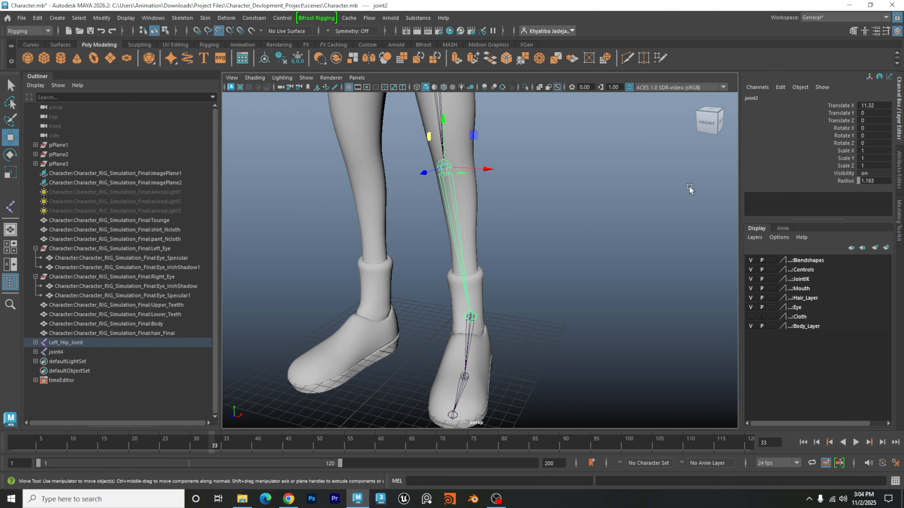
{"action": "left_click", "coordinate": [765, 99]}
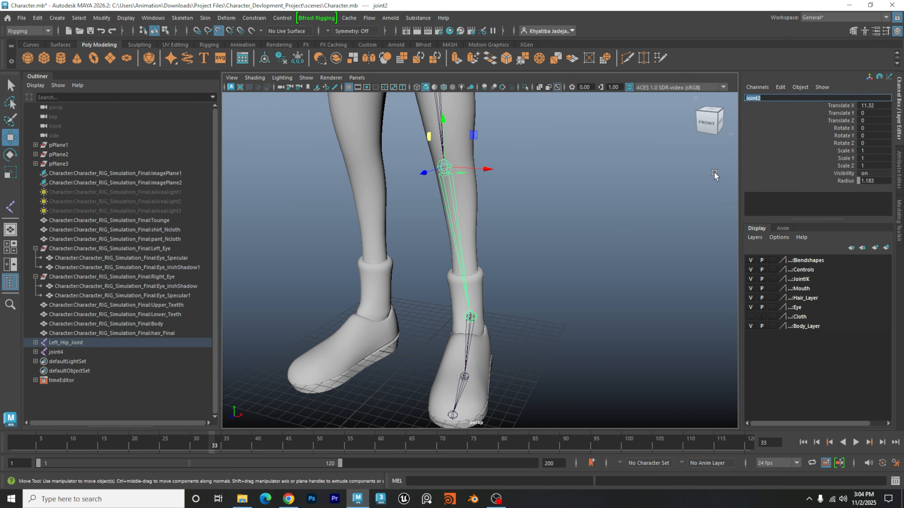
{"action": "middle_click_drag", "start_coordinate": [567, 150], "coordinate": [573, 256], "text": "alt"}
{"action": "left_click", "coordinate": [508, 199]}
Step: Copy the name of the left hip joint for reuse on the other joints
{"action": "left_click", "coordinate": [443, 130]}
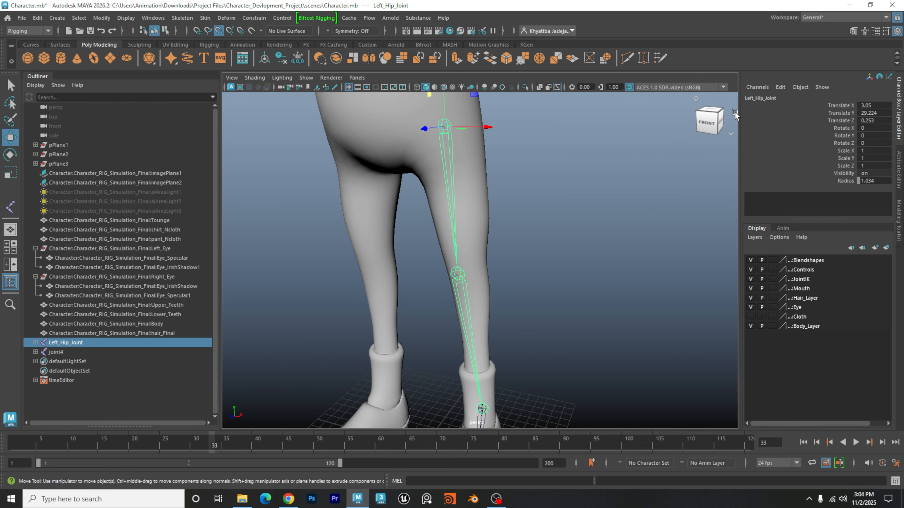
{"action": "left_click", "coordinate": [751, 104]}
{"action": "left_click", "coordinate": [774, 99]}
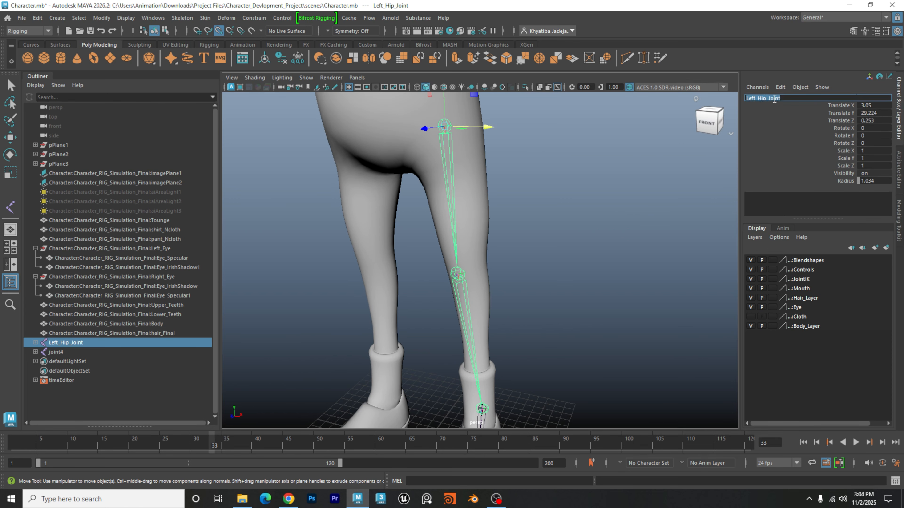
{"action": "left_click", "coordinate": [686, 192]}
Step: Rename the left knee joint as Left_Knee_Joint, replacing the word Hip in the copied hip joint name
{"action": "middle_click_drag", "start_coordinate": [520, 290], "coordinate": [520, 238], "text": "alt"}
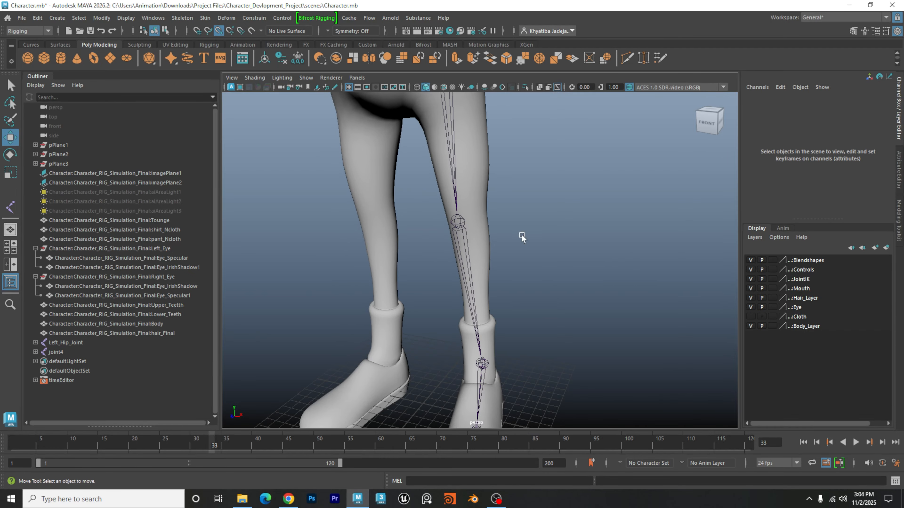
{"action": "left_click", "coordinate": [457, 223]}
{"action": "left_click", "coordinate": [756, 96]}
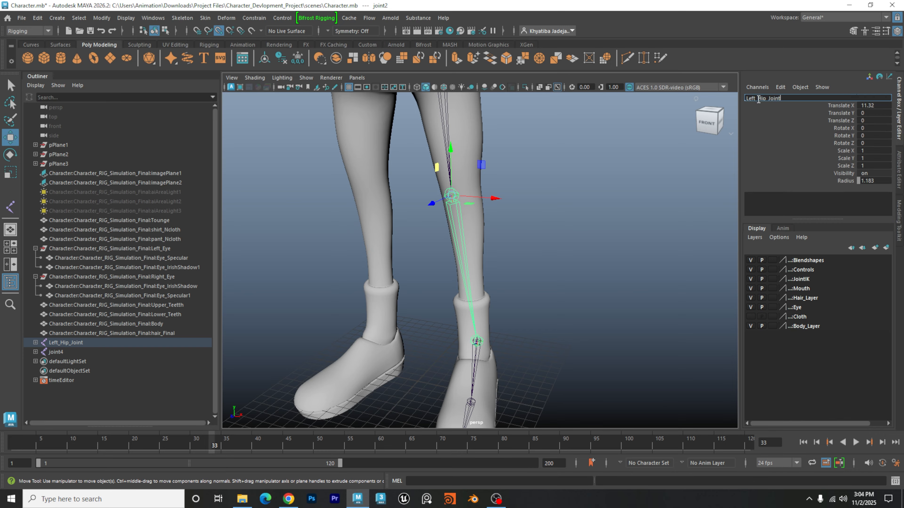
{"action": "left_click_drag", "start_coordinate": [758, 99], "coordinate": [766, 100]}
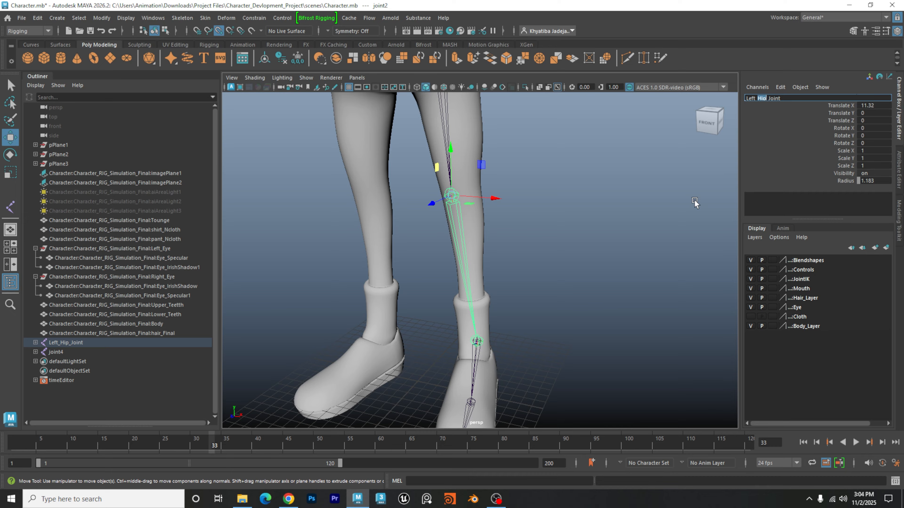
{"action": "type", "text": "Knee"}
{"action": "left_click", "coordinate": [590, 262]}
Step: Rename the leg chain's end joint at the left ankle as Left_Ankle_Joint, adapting the copied hip joint name
{"action": "middle_click_drag", "start_coordinate": [563, 353], "coordinate": [557, 279], "text": "alt"}
{"action": "left_click_drag", "start_coordinate": [556, 279], "coordinate": [499, 275], "text": "alt"}
{"action": "scroll", "coordinate": [499, 274], "scroll_direction": "up", "scroll_amount": 2}
{"action": "right_click_drag", "start_coordinate": [498, 274], "coordinate": [546, 284], "text": "alt"}
{"action": "middle_click_drag", "start_coordinate": [546, 284], "coordinate": [532, 229], "text": "alt"}
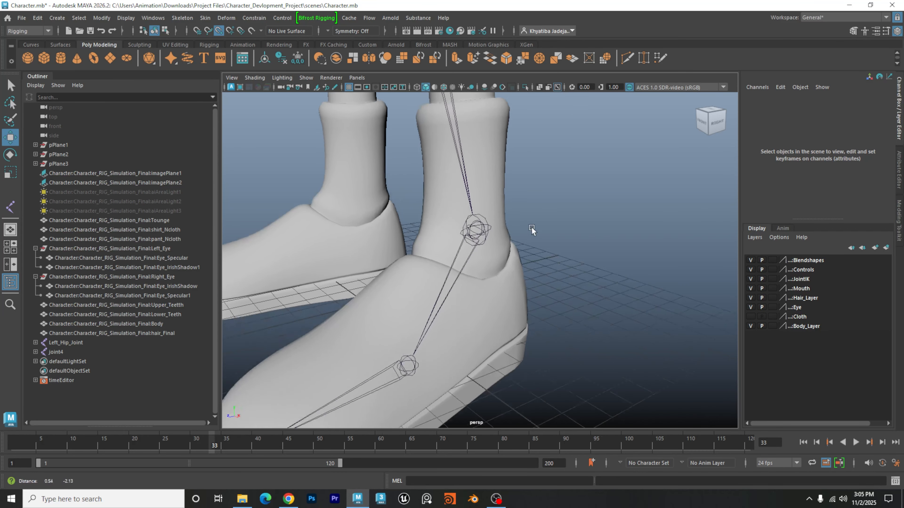
{"action": "right_click_drag", "start_coordinate": [533, 228], "coordinate": [690, 232], "text": "alt"}
{"action": "middle_click_drag", "start_coordinate": [597, 264], "coordinate": [640, 304], "text": "alt"}
{"action": "left_click_drag", "start_coordinate": [640, 305], "coordinate": [586, 287], "text": "alt"}
{"action": "middle_click_drag", "start_coordinate": [615, 254], "coordinate": [590, 270], "text": "alt"}
{"action": "left_click", "coordinate": [583, 254]}
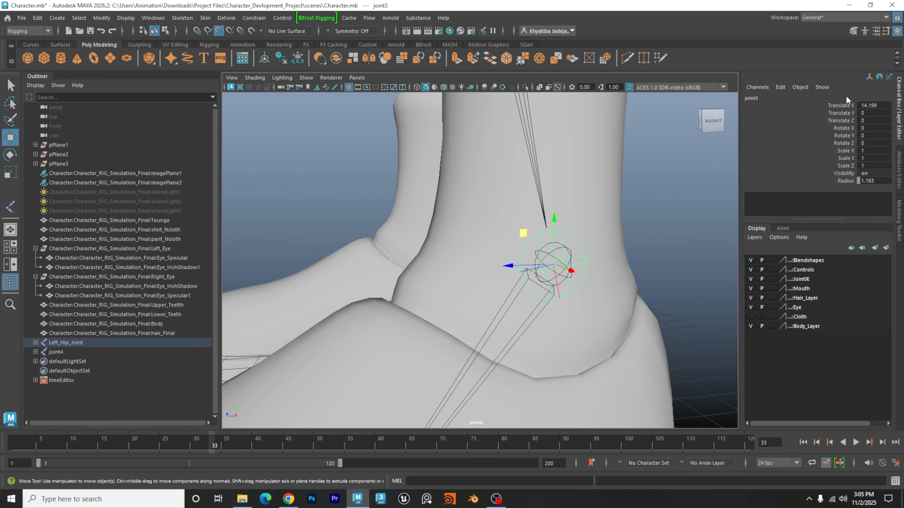
{"action": "left_click", "coordinate": [757, 99]}
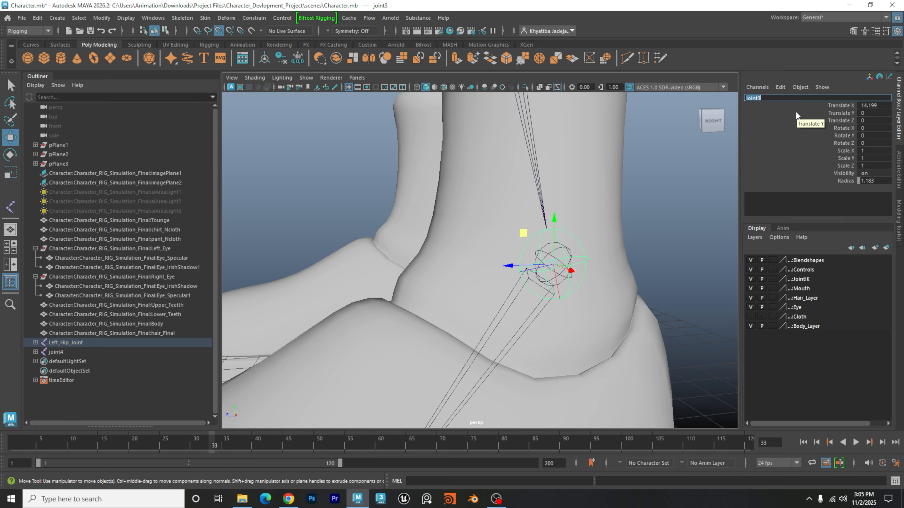
{"action": "type", "text": "Left_Hip_Joint"}
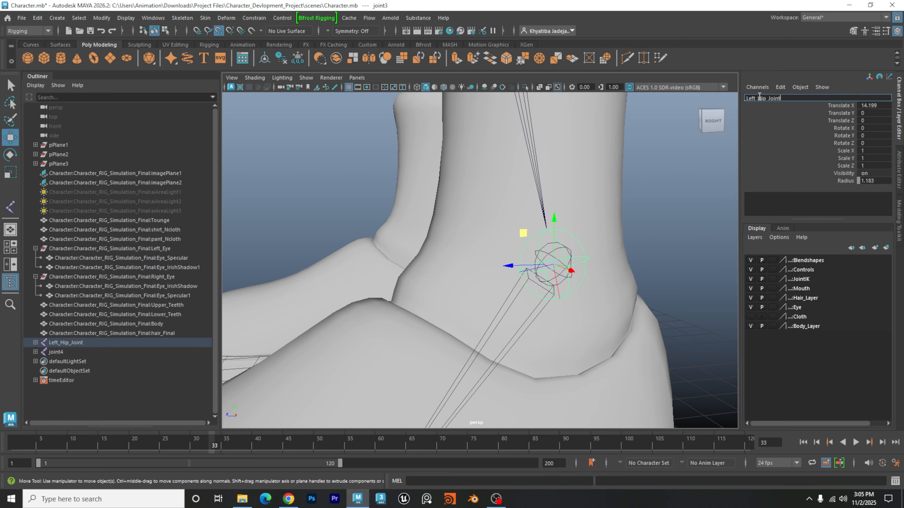
{"action": "left_click_drag", "start_coordinate": [758, 98], "coordinate": [768, 99]}
{"action": "key", "text": "shift+End"}
{"action": "type", "text": "Ankle"}
{"action": "key", "text": "Return"}
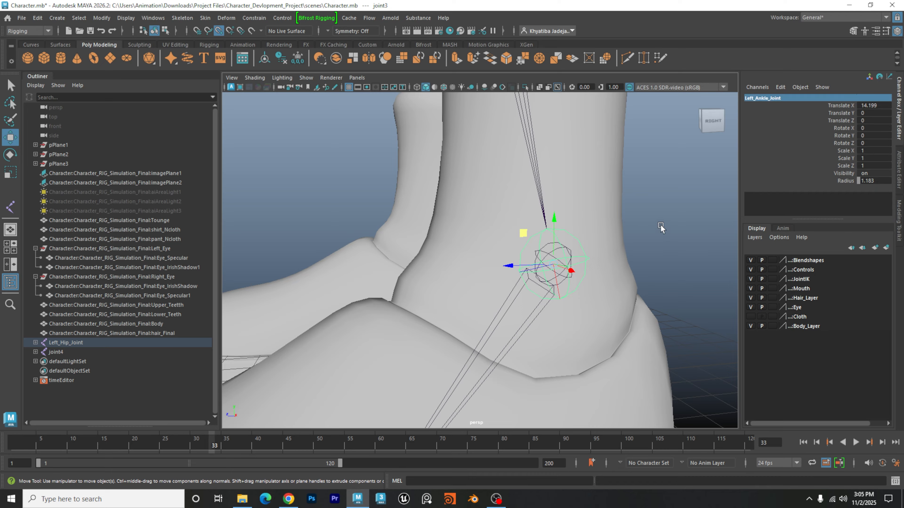
{"action": "left_click", "coordinate": [661, 228]}
Step: Rename the foot chain's middle joint at the ball of the left foot as Left_Ball_Joint, adapting the copied name
{"action": "left_click_drag", "start_coordinate": [646, 292], "coordinate": [619, 235], "text": "alt"}
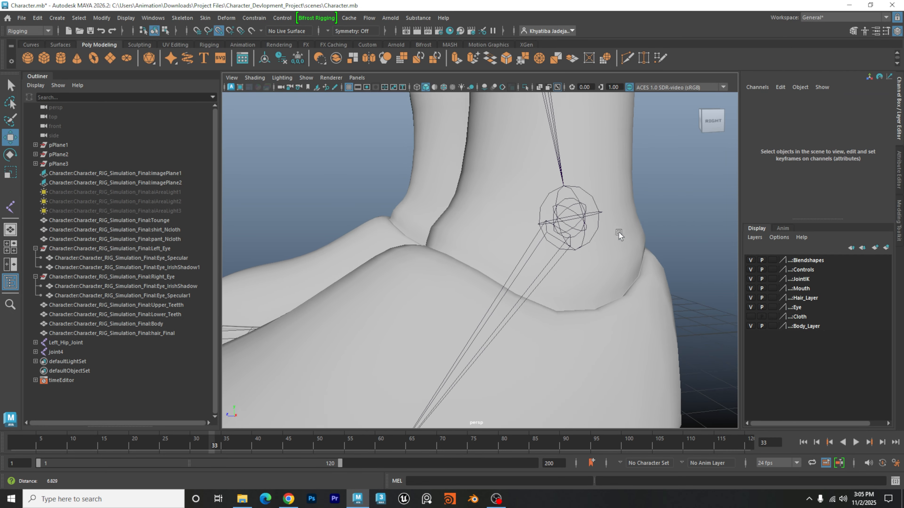
{"action": "scroll", "coordinate": [619, 235], "scroll_direction": "down", "scroll_amount": 5}
{"action": "left_click_drag", "start_coordinate": [575, 293], "coordinate": [541, 312], "text": "alt"}
{"action": "scroll", "coordinate": [541, 312], "scroll_direction": "down", "scroll_amount": 3}
{"action": "middle_click_drag", "start_coordinate": [473, 329], "coordinate": [540, 296], "text": "alt"}
{"action": "scroll", "coordinate": [584, 306], "scroll_direction": "up", "scroll_amount": 3}
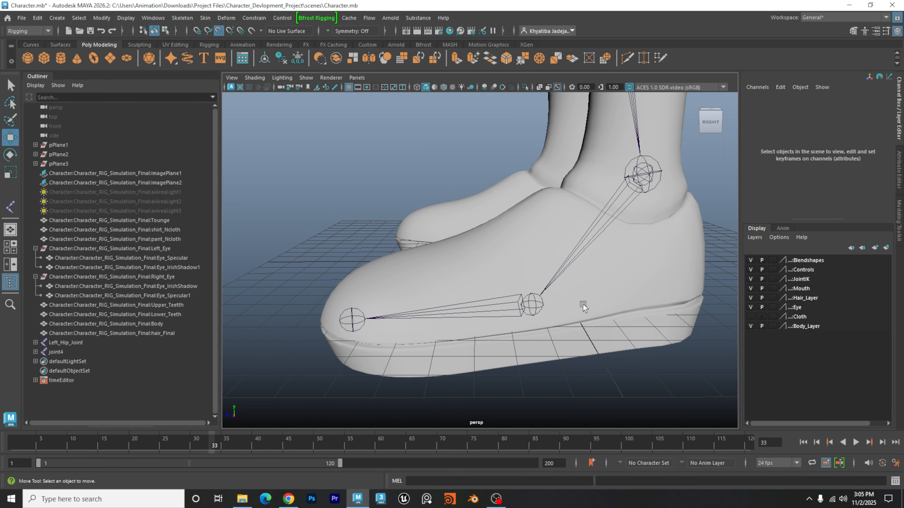
{"action": "left_click", "coordinate": [531, 303]}
{"action": "scroll", "coordinate": [594, 296], "scroll_direction": "up", "scroll_amount": 5}
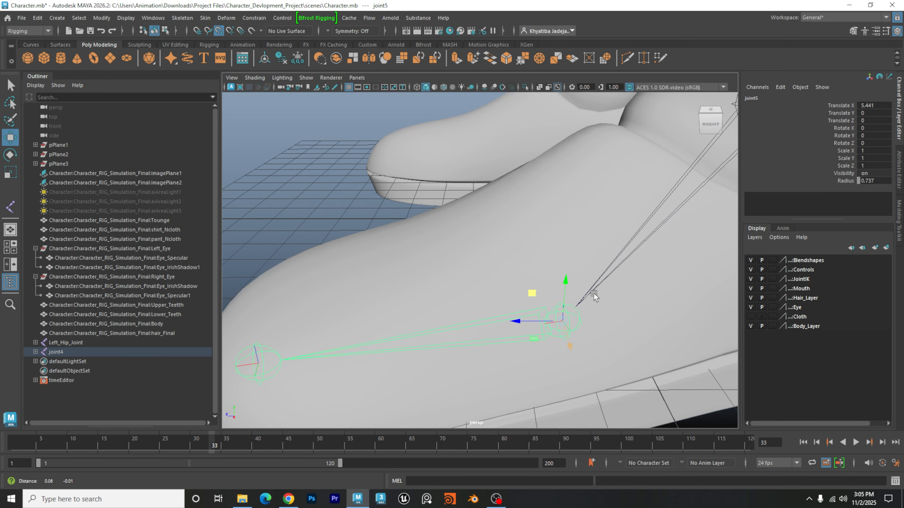
{"action": "scroll", "coordinate": [593, 295], "scroll_direction": "down", "scroll_amount": 3}
{"action": "scroll", "coordinate": [713, 209], "scroll_direction": "down", "scroll_amount": 2}
{"action": "left_click", "coordinate": [752, 98]}
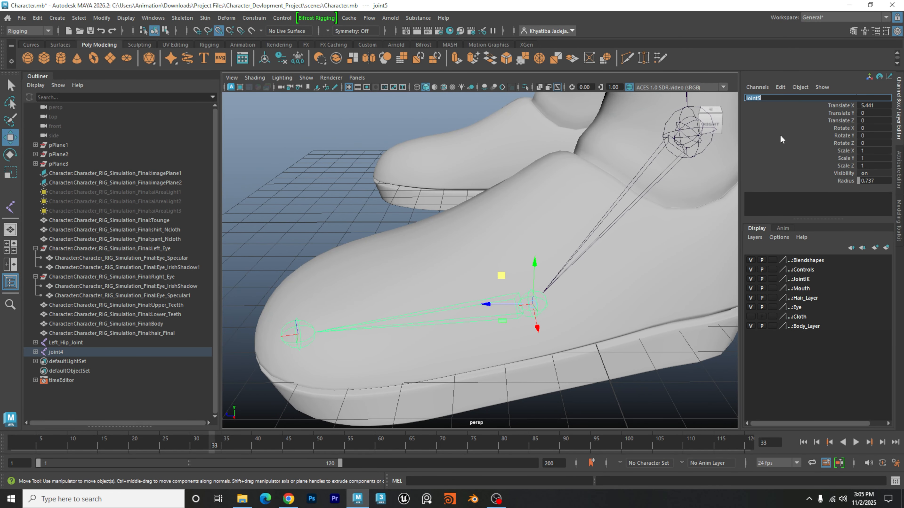
{"action": "type", "text": "Left_Hip_Joint"}
{"action": "left_click_drag", "start_coordinate": [757, 99], "coordinate": [766, 99]}
{"action": "type", "text": "Lef"}
{"action": "key", "text": "BackSpace"}
{"action": "key", "text": "BackSpace"}
{"action": "key", "text": "BackSpace"}
{"action": "type", "text": "Ball"}
{"action": "key", "text": "Return"}
{"action": "left_click", "coordinate": [339, 202]}
Step: Rename the foot chain's end joint at the tip of the left shoe as Left_Toe_Joint, adapting the copied name
{"action": "middle_click_drag", "start_coordinate": [374, 238], "coordinate": [458, 201], "text": "alt"}
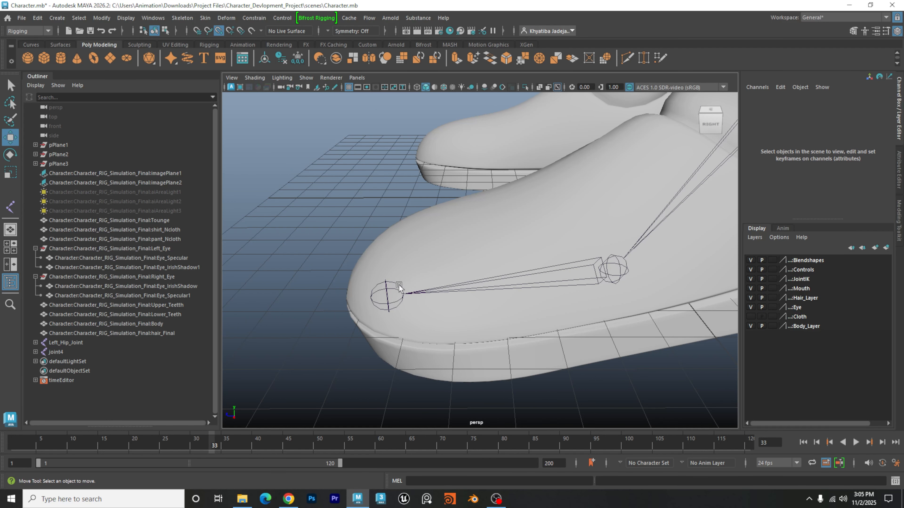
{"action": "left_click", "coordinate": [388, 293]}
{"action": "double_click", "coordinate": [754, 98]}
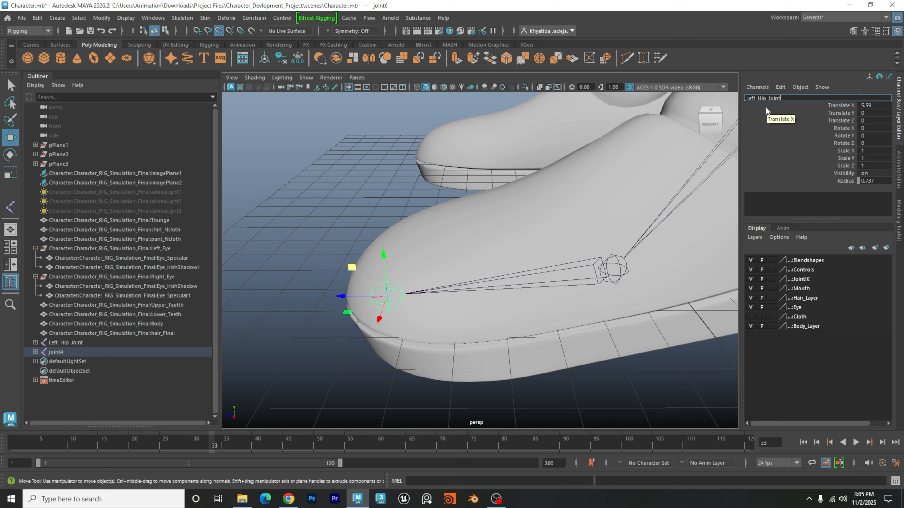
{"action": "left_click_drag", "start_coordinate": [756, 99], "coordinate": [765, 99]}
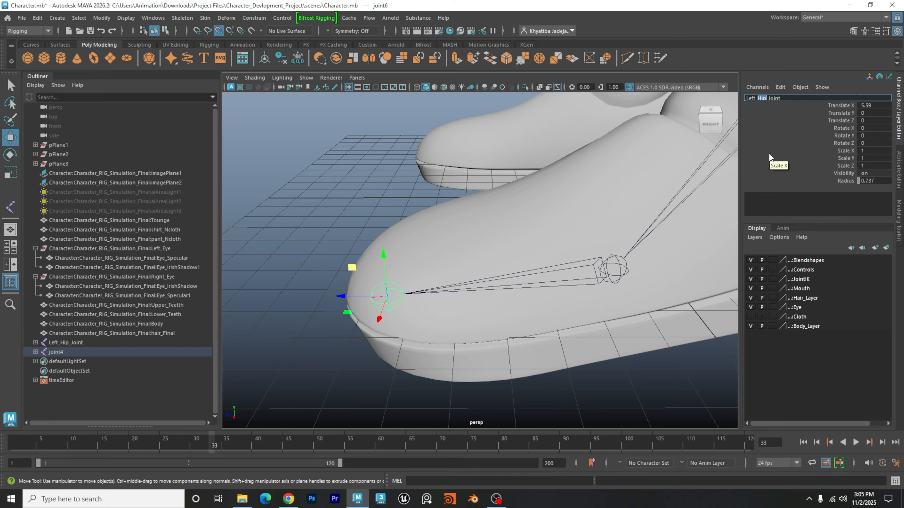
{"action": "type", "text": "Toe"}
{"action": "left_click", "coordinate": [370, 201]}
{"action": "scroll", "coordinate": [554, 239], "scroll_direction": "down", "scroll_amount": 3}
{"action": "right_click_drag", "start_coordinate": [554, 239], "coordinate": [324, 249], "text": "alt"}
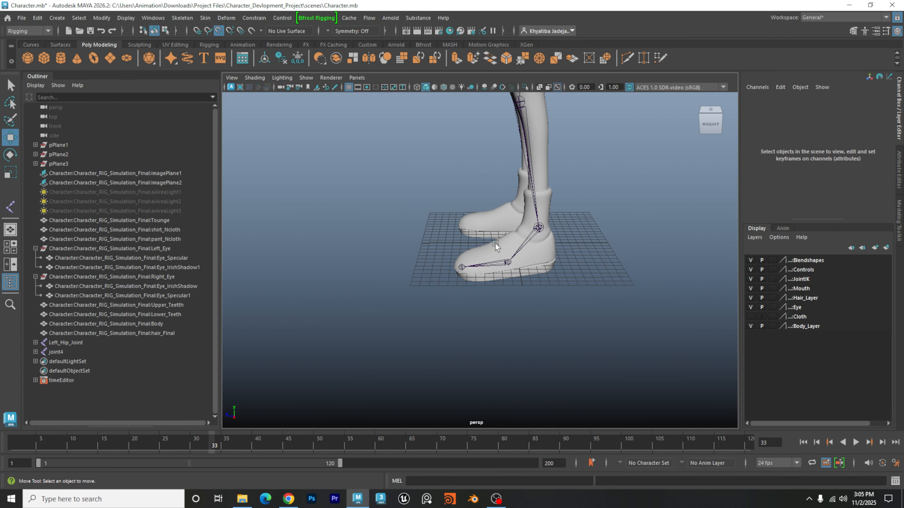
{"action": "left_click_drag", "start_coordinate": [494, 245], "coordinate": [612, 284], "text": "alt"}
{"action": "right_click_drag", "start_coordinate": [611, 284], "coordinate": [487, 298], "text": "alt"}
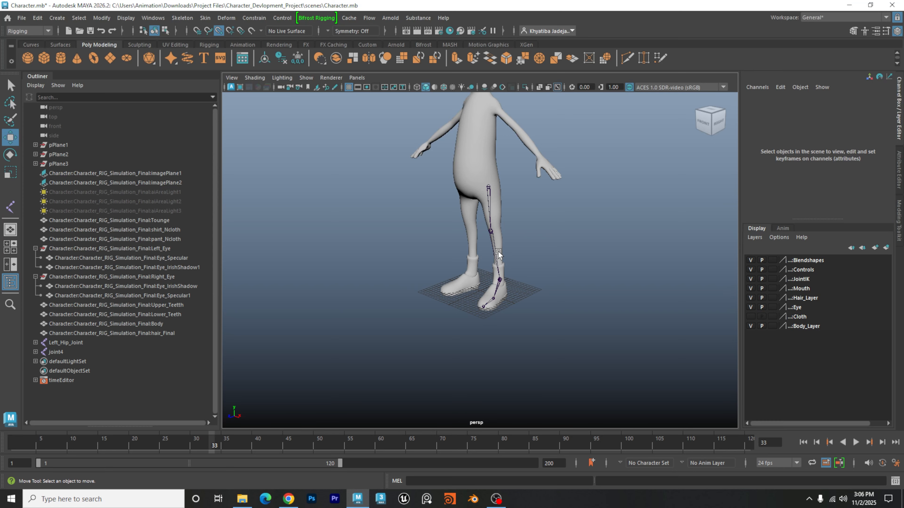
{"action": "scroll", "coordinate": [507, 266], "scroll_direction": "up", "scroll_amount": 4}
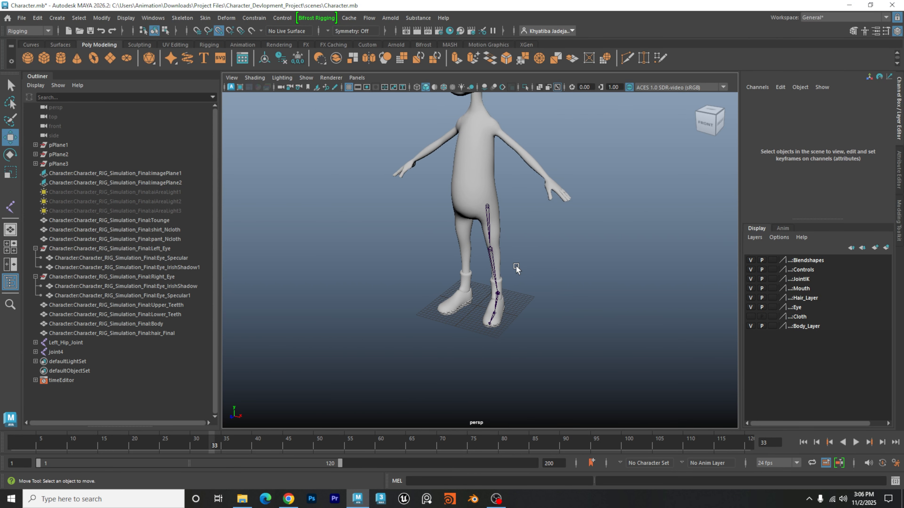